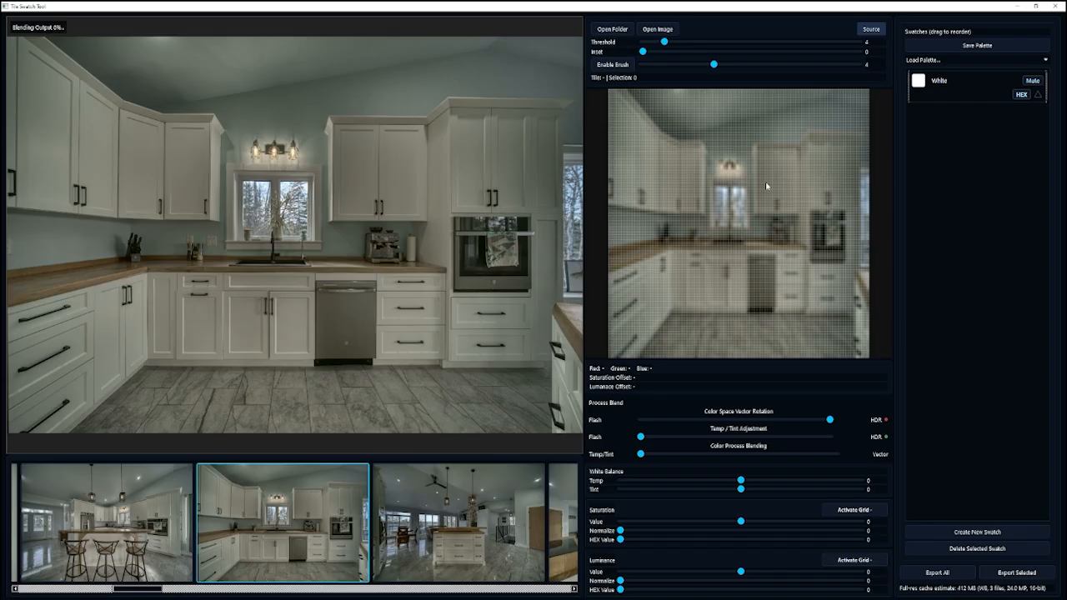
# Create a first swatch covering all the white kitchen cabinets, both upper and lower, on the tile grid
pyautogui.moveTo(797, 190)
pyautogui.mouseDown()
pyautogui.moveTo(843, 176)
pyautogui.moveTo(855, 188)
pyautogui.moveTo(848, 284)
pyautogui.moveTo(819, 289)
pyautogui.moveTo(813, 273)
pyautogui.moveTo(817, 285)
pyautogui.moveTo(788, 291)
pyautogui.moveTo(779, 265)
pyautogui.moveTo(779, 296)
pyautogui.moveTo(827, 301)
pyautogui.mouseUp()
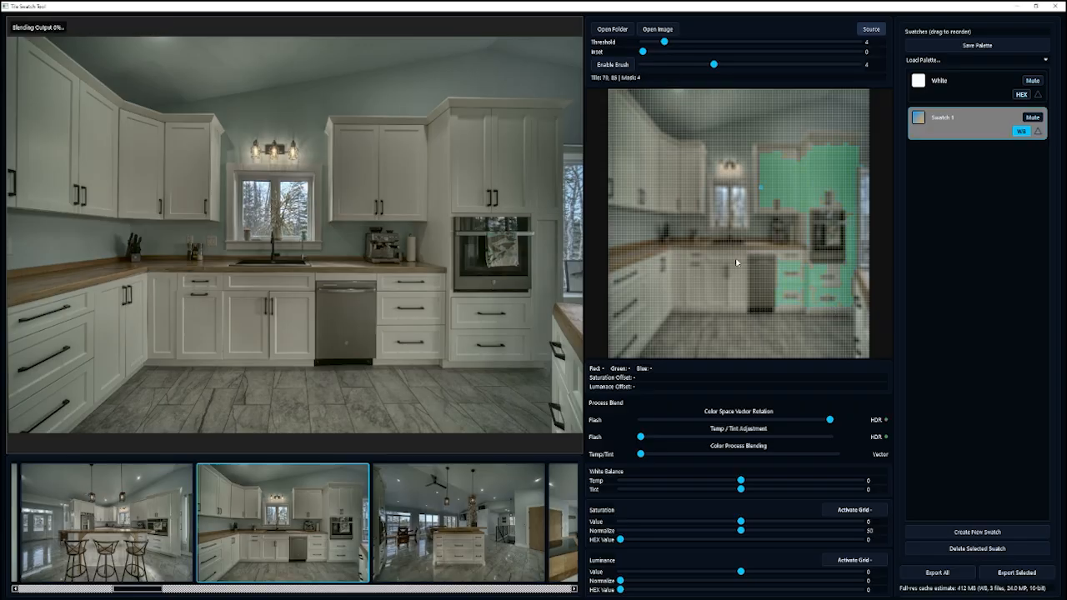
pyautogui.moveTo(735, 263)
pyautogui.mouseDown()
pyautogui.moveTo(727, 303)
pyautogui.moveTo(710, 279)
pyautogui.moveTo(713, 260)
pyautogui.moveTo(705, 288)
pyautogui.moveTo(622, 336)
pyautogui.moveTo(653, 308)
pyautogui.moveTo(627, 298)
pyautogui.moveTo(604, 308)
pyautogui.moveTo(638, 285)
pyautogui.mouseUp()
pyautogui.click(689, 173)
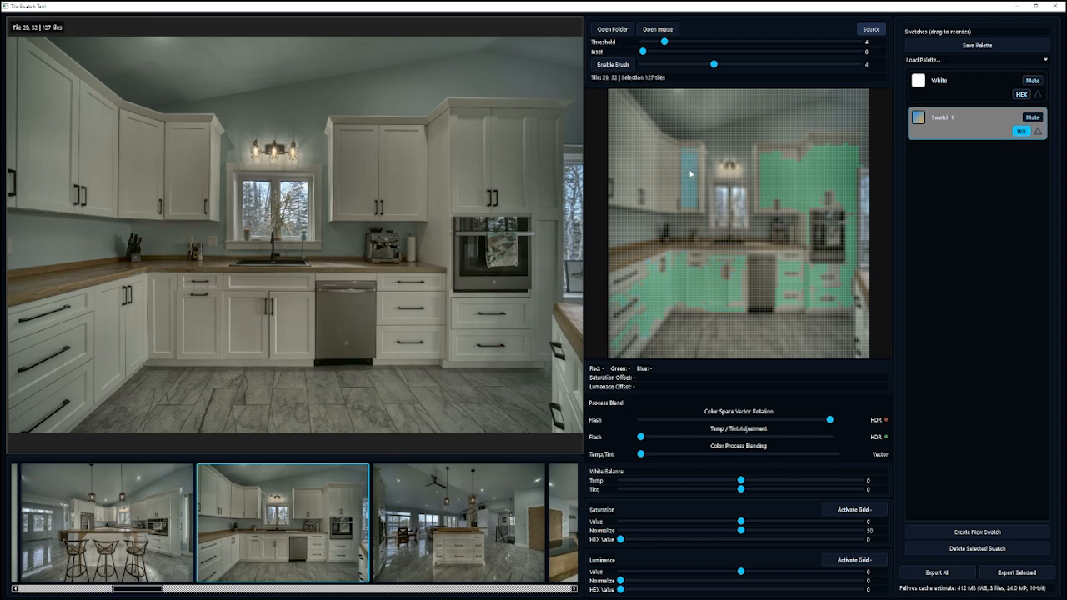
pyautogui.moveTo(689, 173)
pyautogui.mouseDown()
pyautogui.moveTo(612, 140)
pyautogui.moveTo(637, 172)
pyautogui.moveTo(642, 145)
pyautogui.mouseUp()
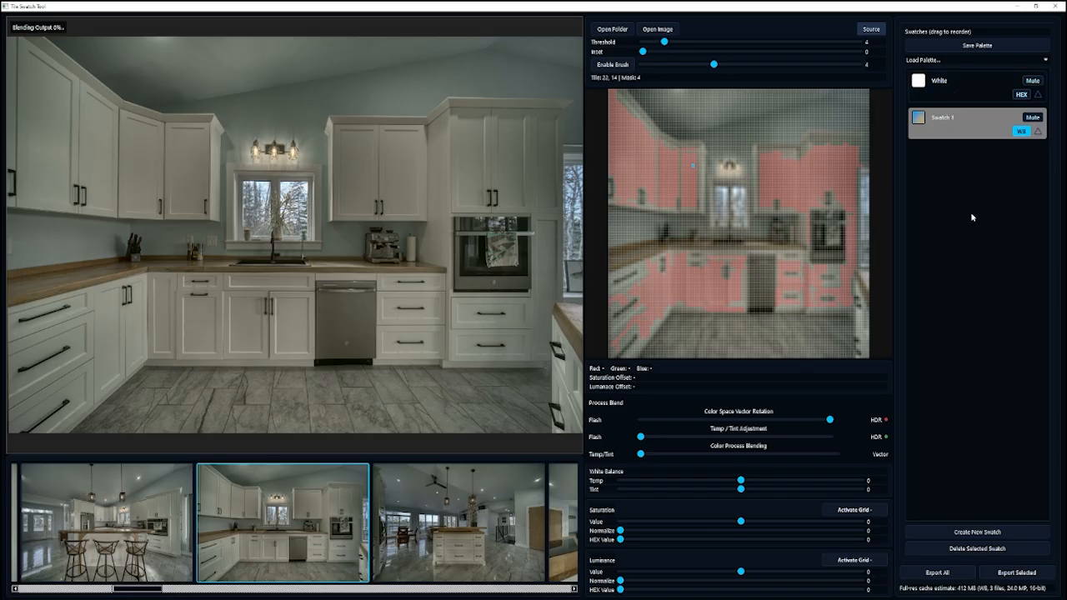
# Create a second swatch covering the ceiling area and the blue painted wall sections on both sides of the window
pyautogui.click(850, 105)
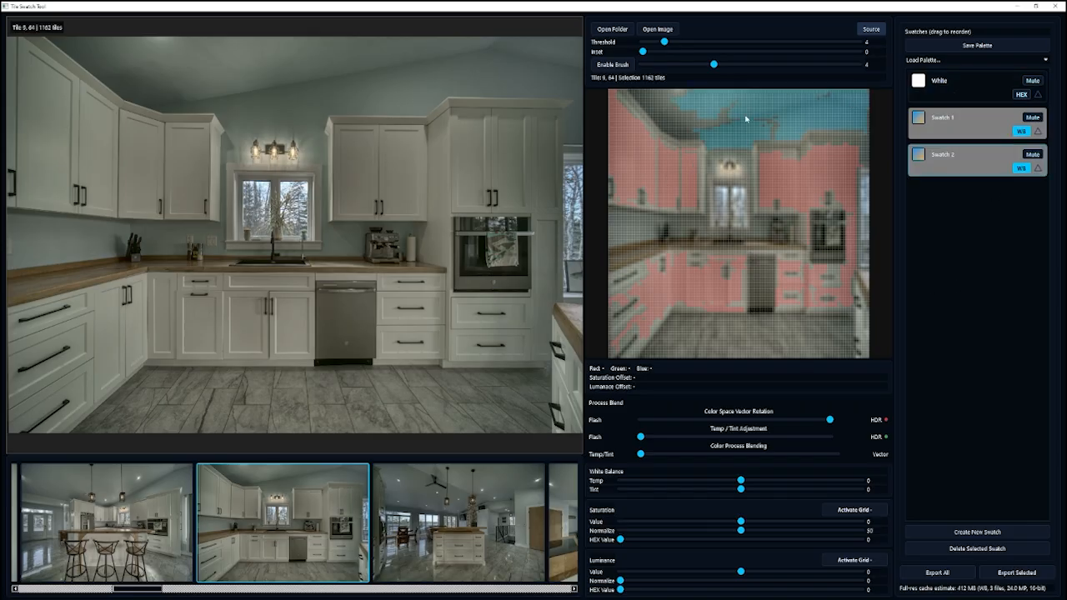
pyautogui.click(667, 117)
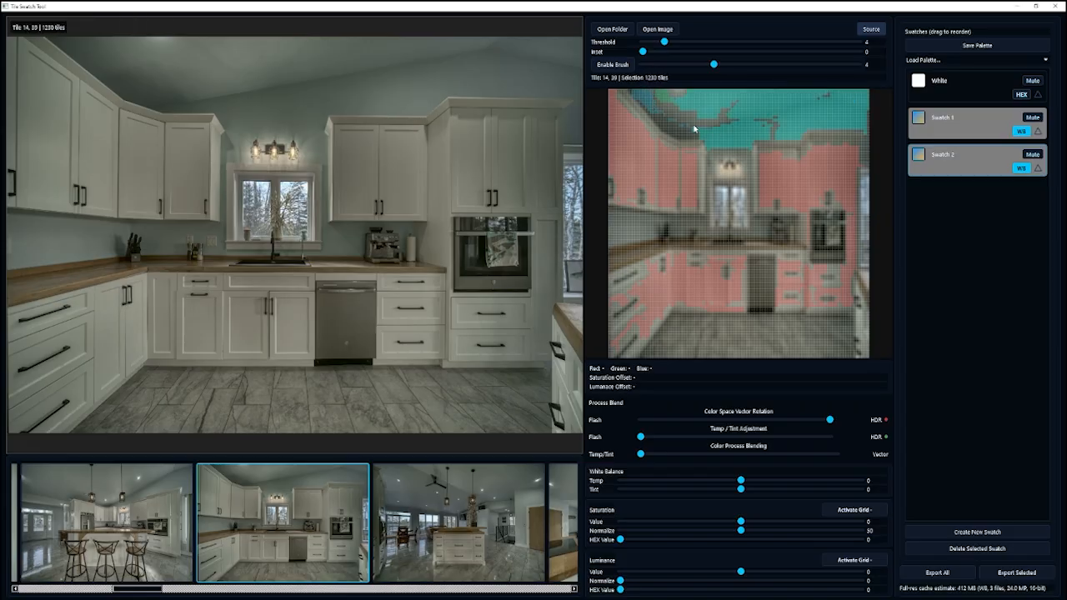
pyautogui.click(638, 227)
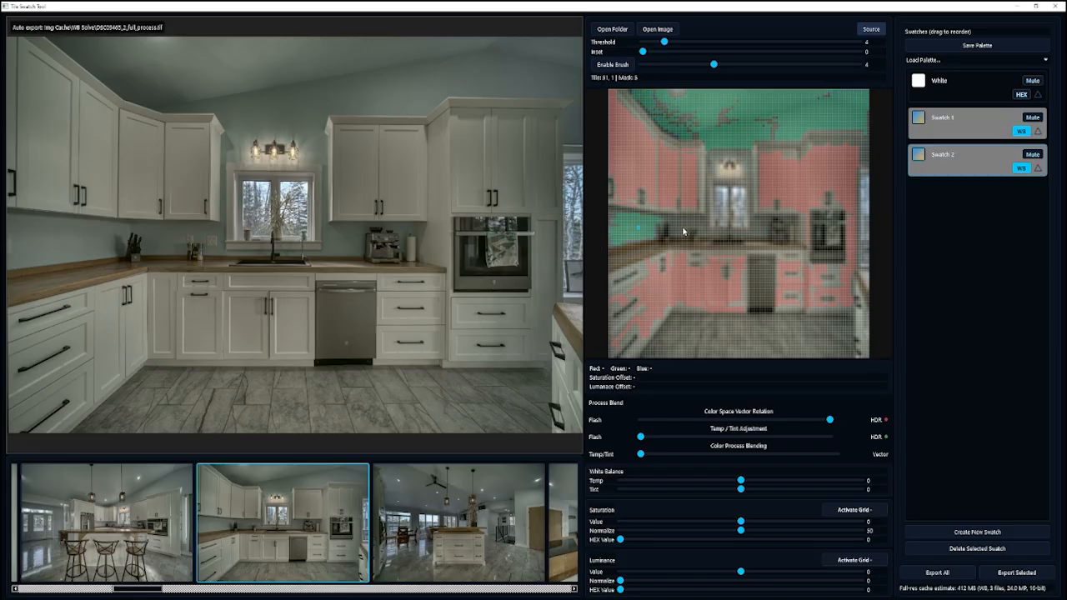
pyautogui.click(764, 231)
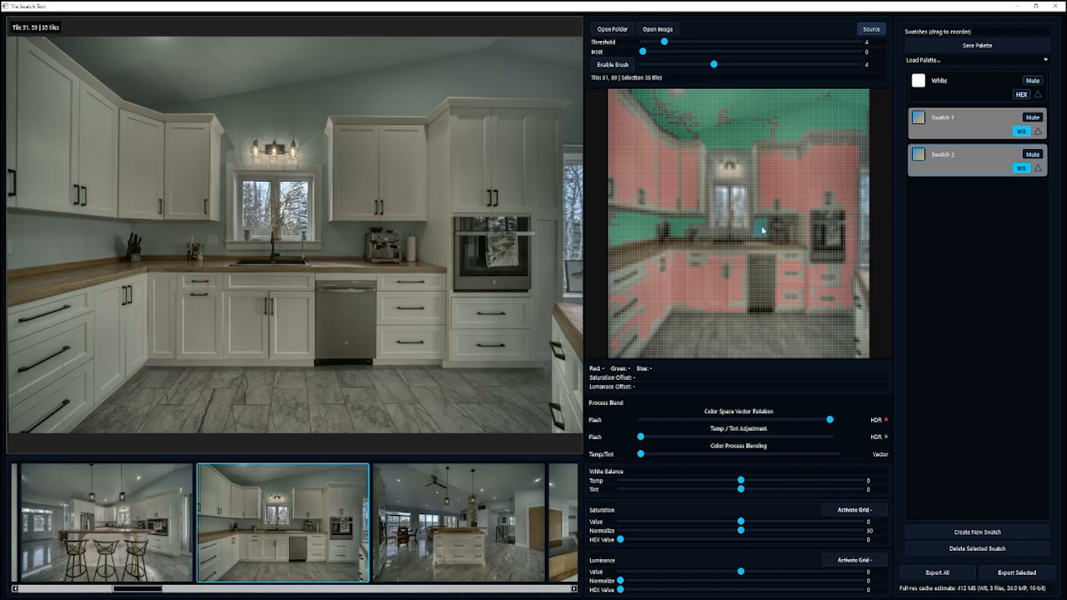
pyautogui.click(777, 113)
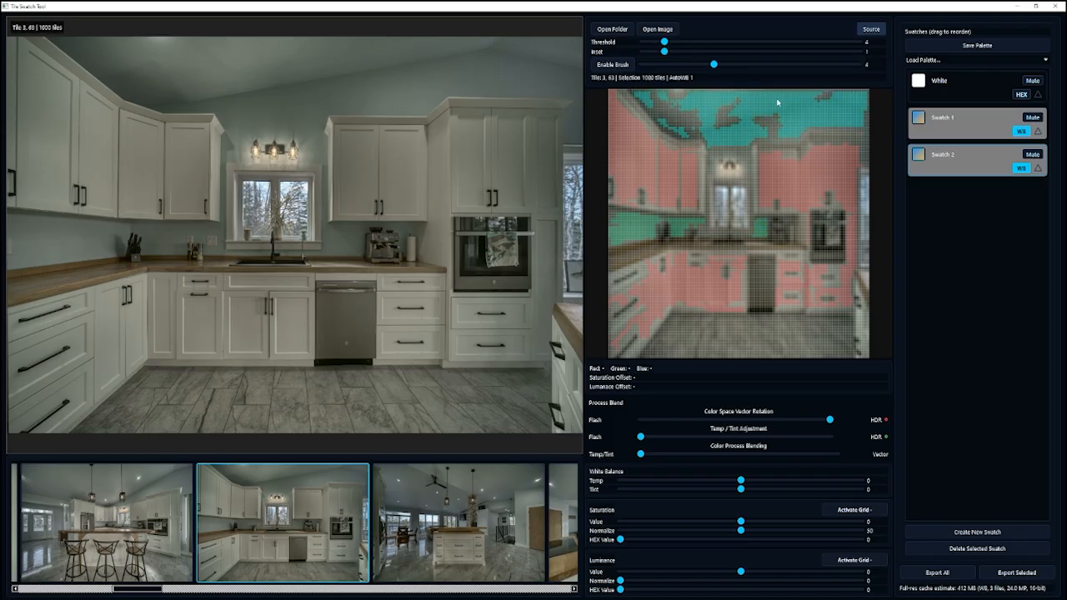
pyautogui.click(625, 232)
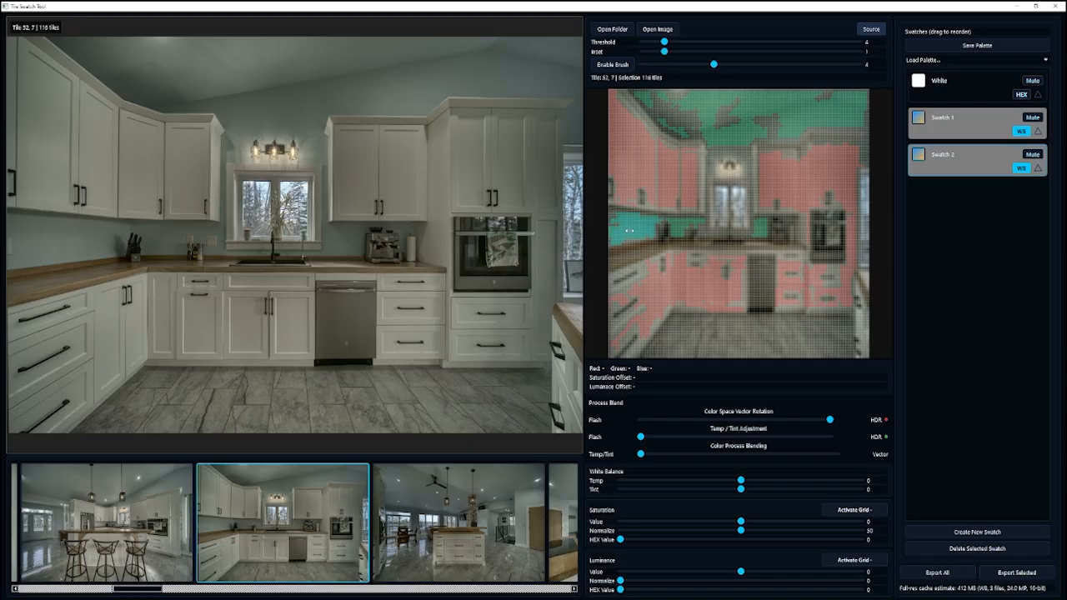
pyautogui.click(682, 230)
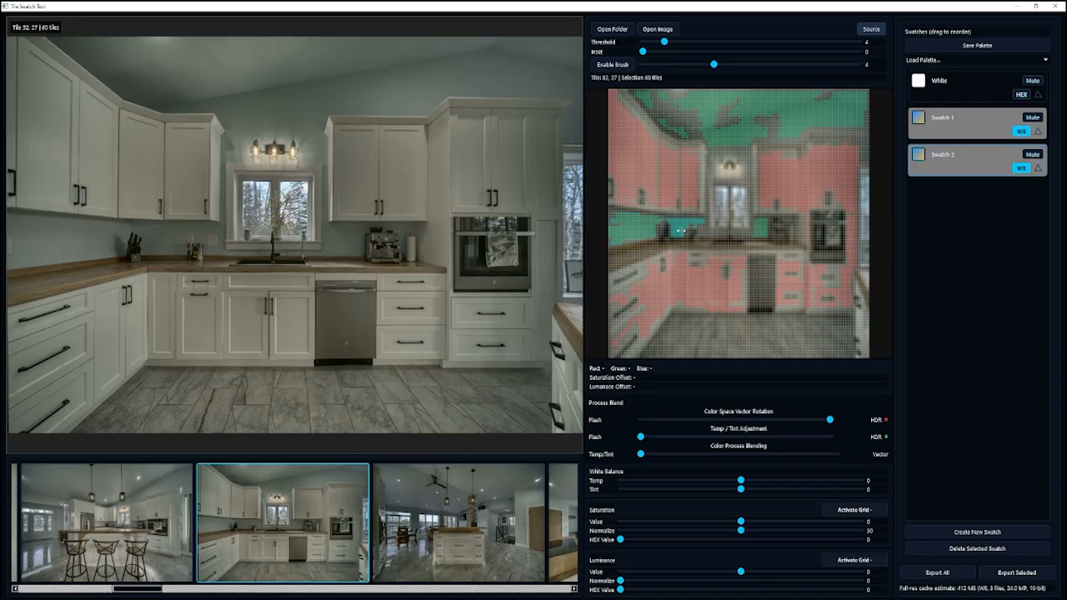
pyautogui.click(765, 228)
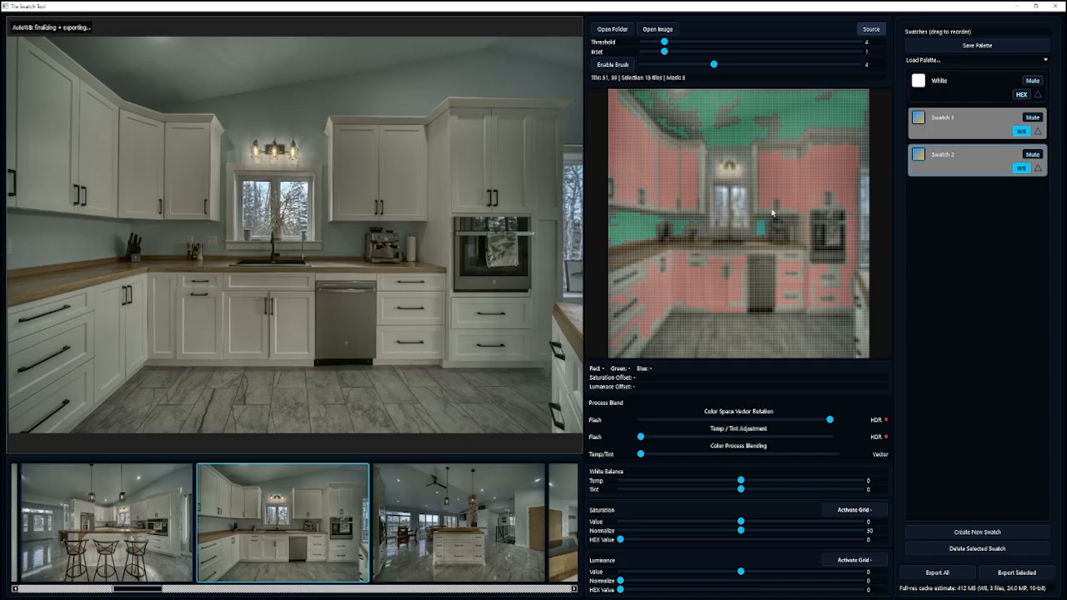
# Switch to the Datacolor palette in the browser and copy the Kitchen Cupboards hex code F2F1EC
pyautogui.click(208, 597)
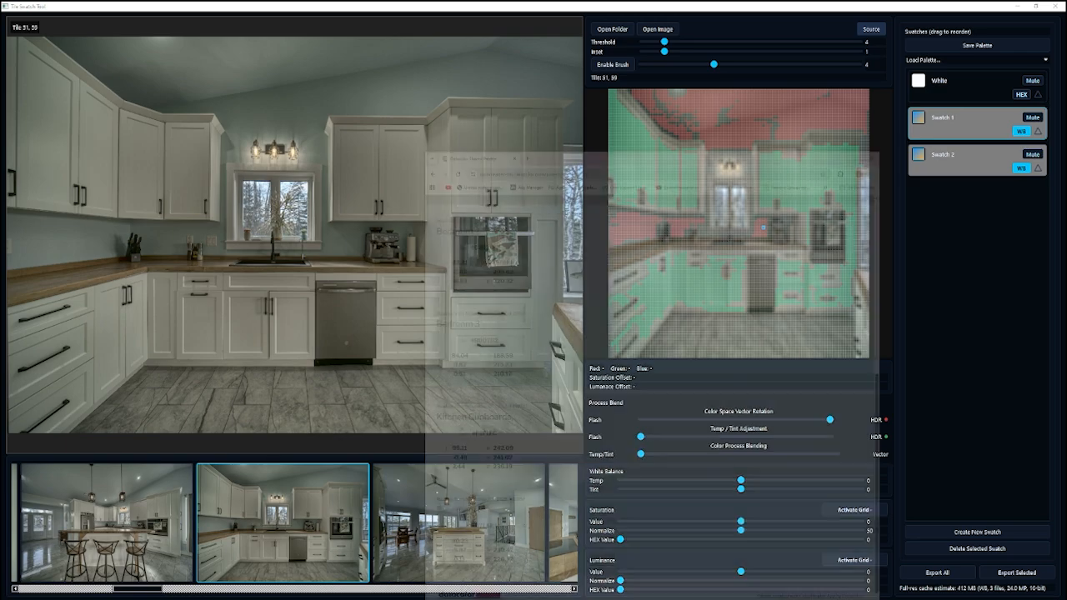
pyautogui.moveTo(615, 53); pyautogui.dragTo(416, 35)
pyautogui.scroll(5, 552, 319)
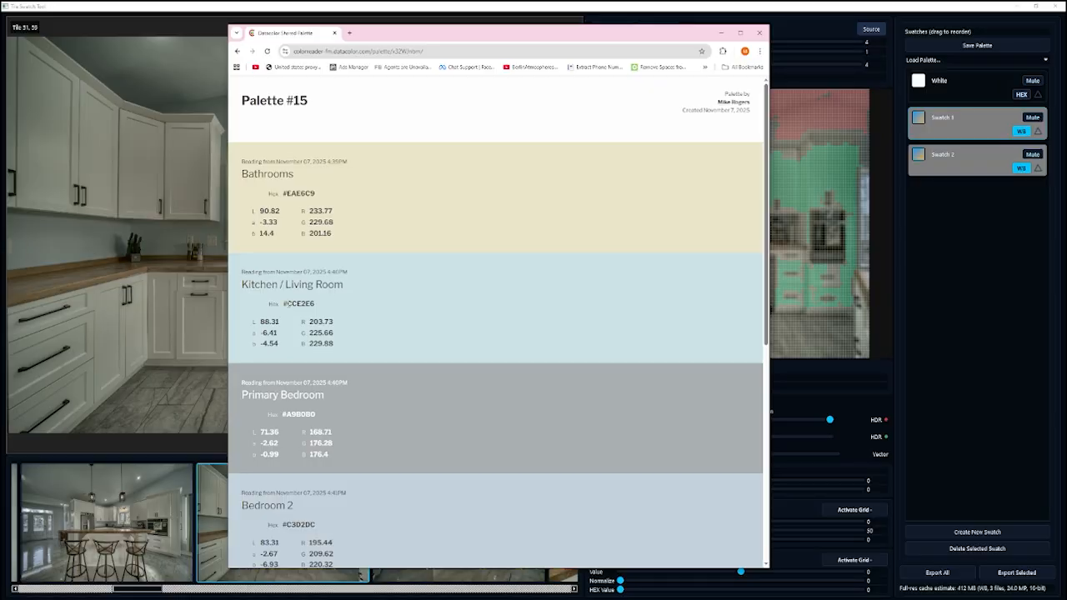
pyautogui.scroll(-5, 406, 325)
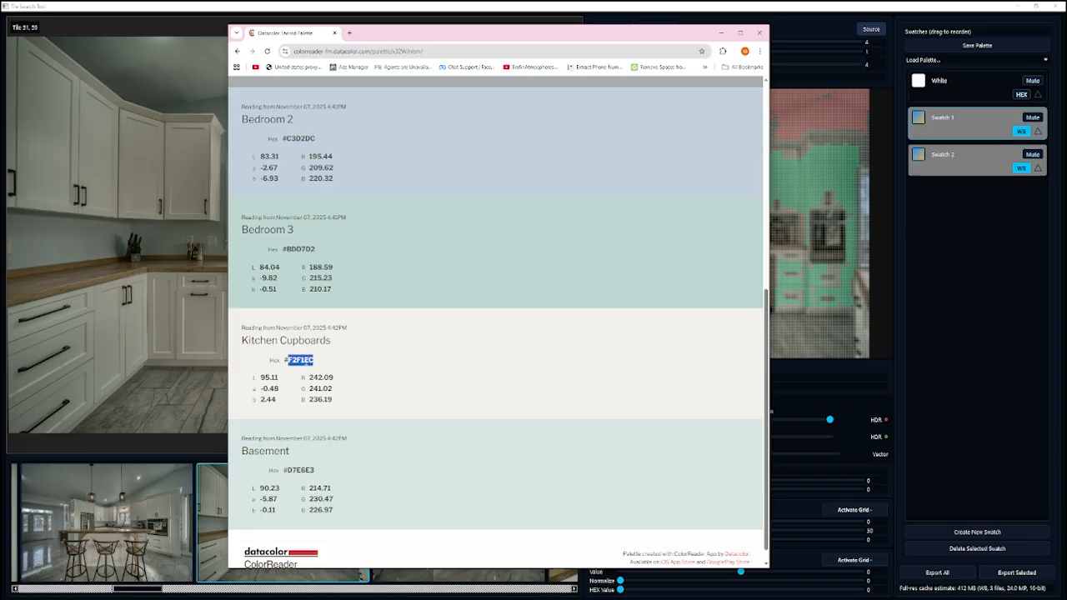
pyautogui.rightClick(304, 362)
pyautogui.click(325, 374)
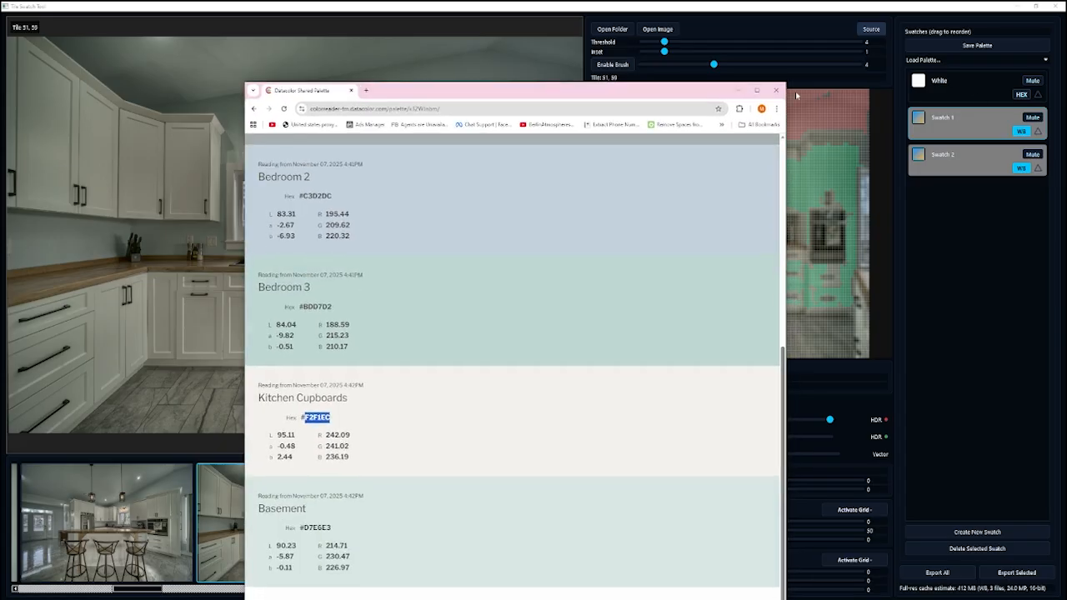
pyautogui.click(916, 155)
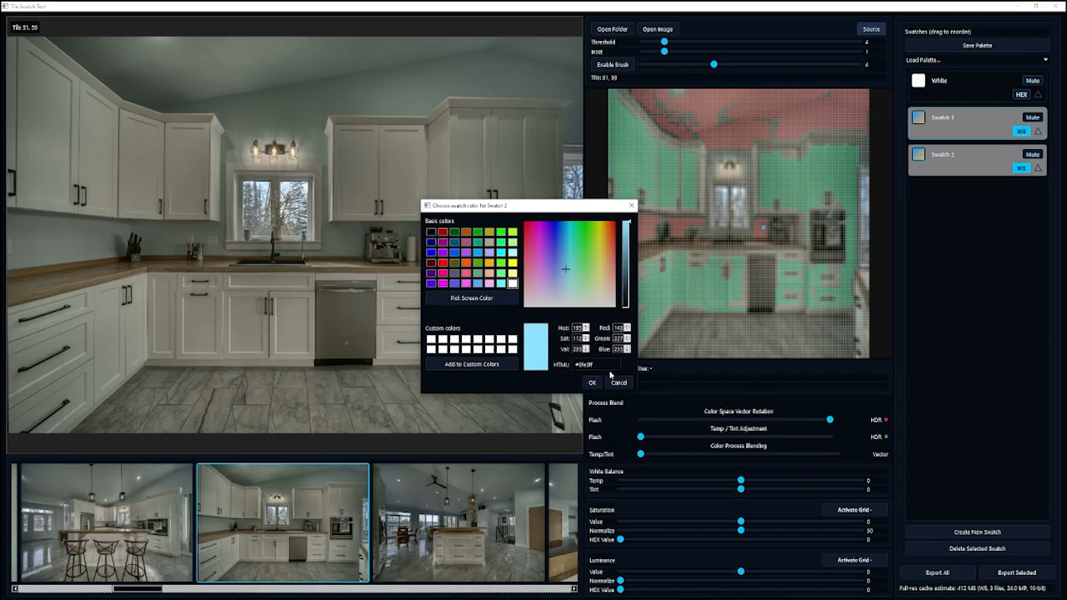
pyautogui.click(611, 365)
pyautogui.doubleClick(611, 365)
pyautogui.click(956, 263)
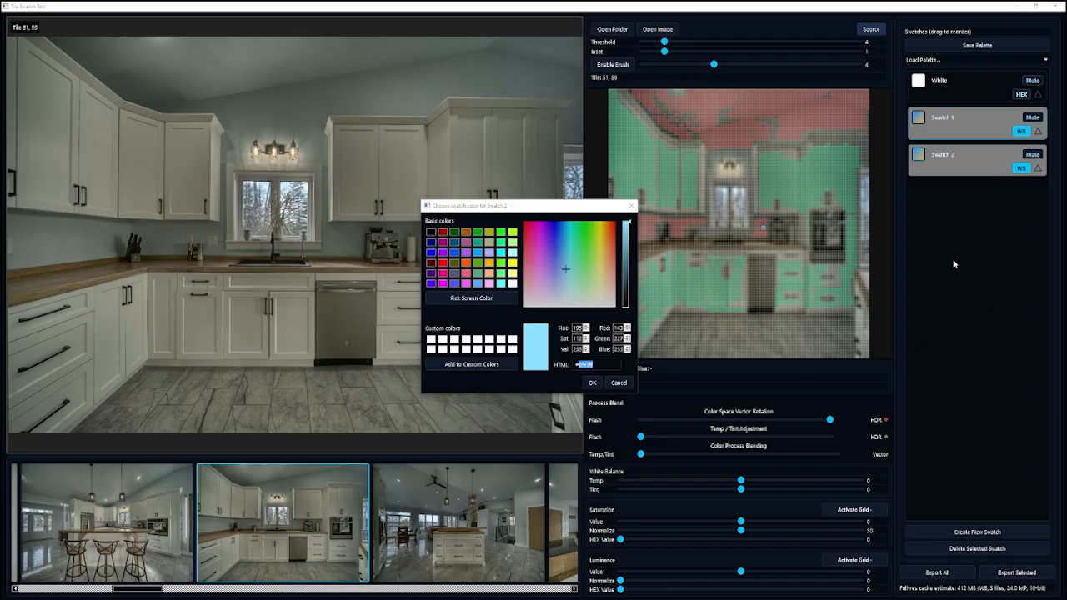
pyautogui.click(623, 384)
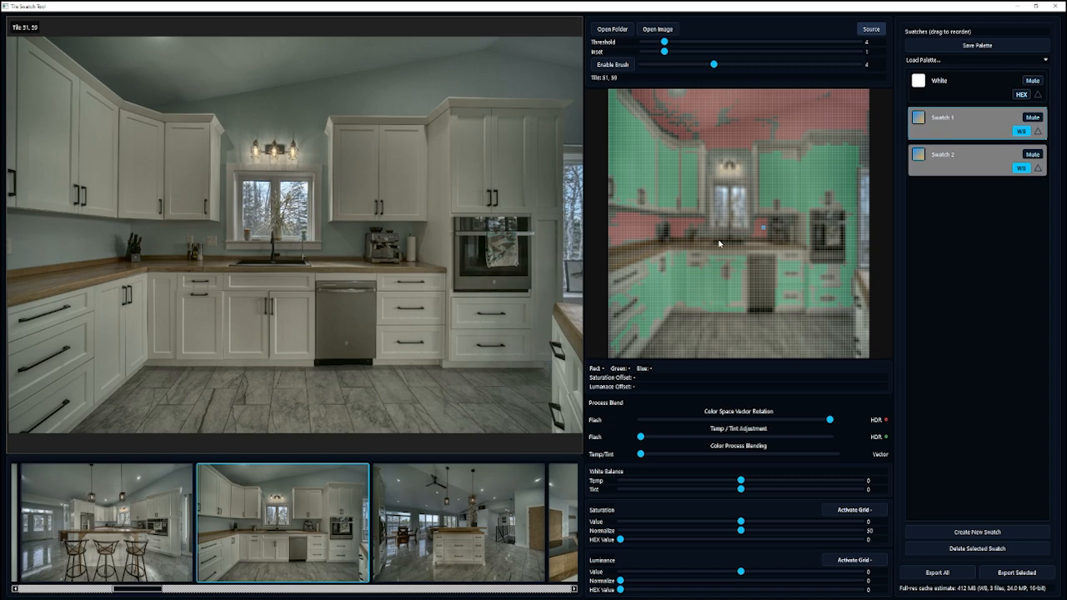
# Set the colour of Swatch 1 to the copied hex value #F2F1EC
pyautogui.click(918, 119)
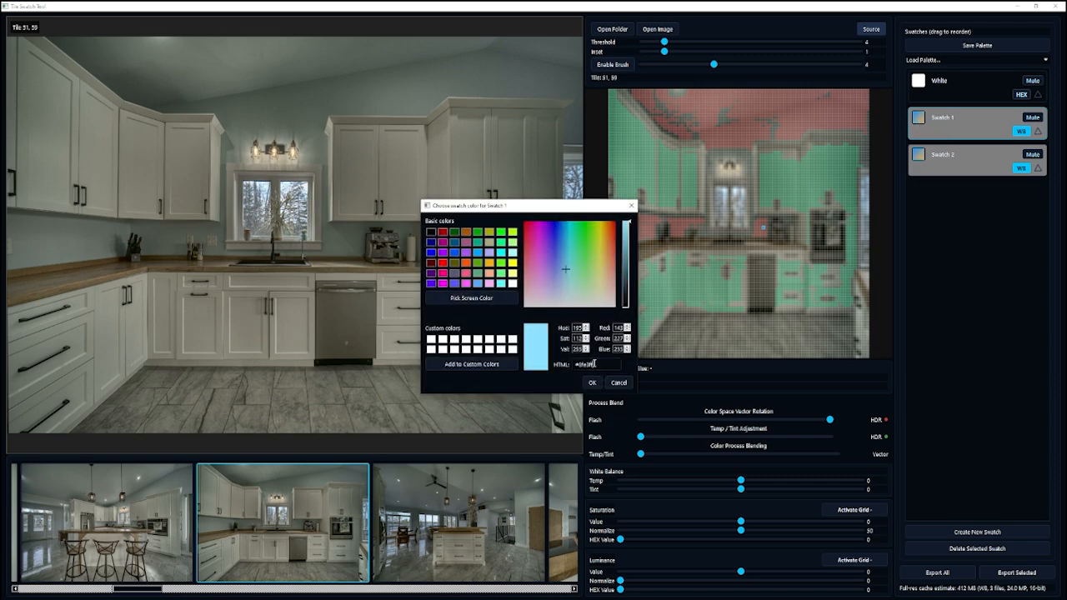
pyautogui.doubleClick(594, 365)
pyautogui.hotkey('ctrl', 'v')
pyautogui.click(592, 383)
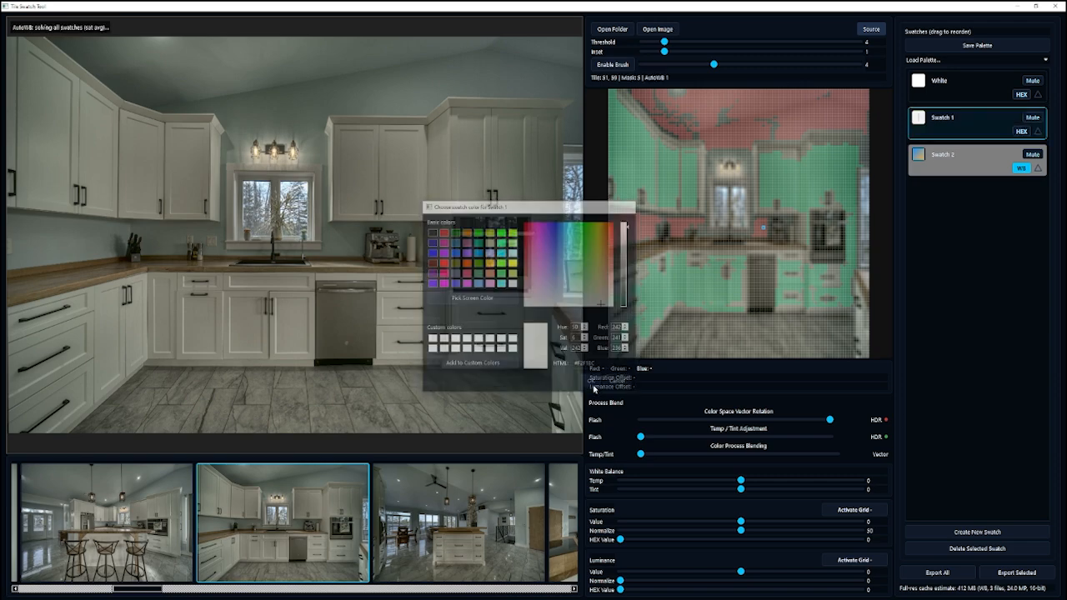
# Switch to the Datacolor palette in the browser and copy the Kitchen / Living Room hex code CCE2E6
pyautogui.click(960, 170)
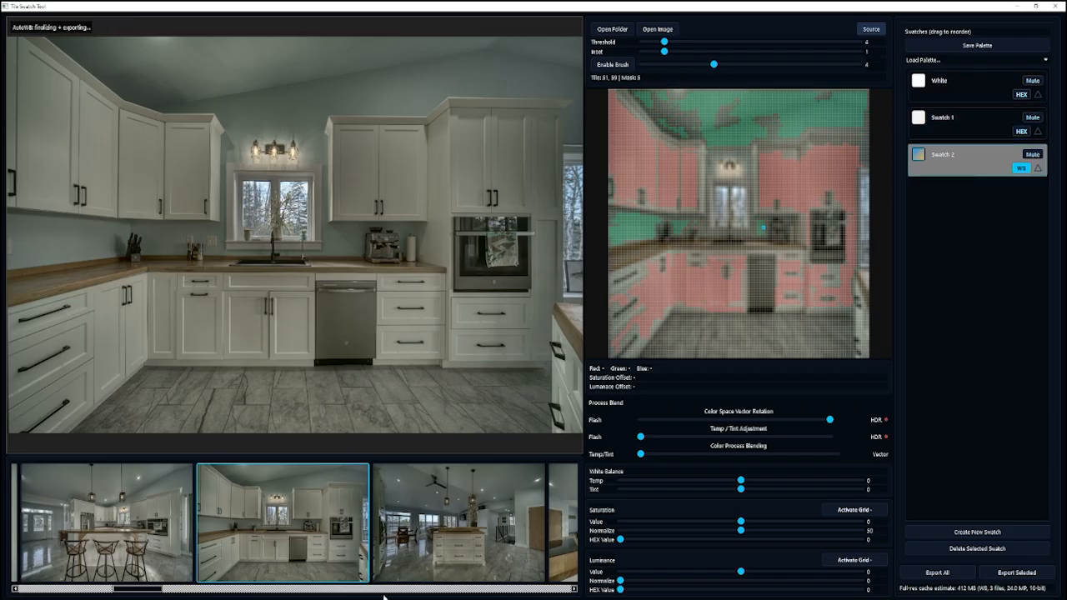
pyautogui.click(437, 598)
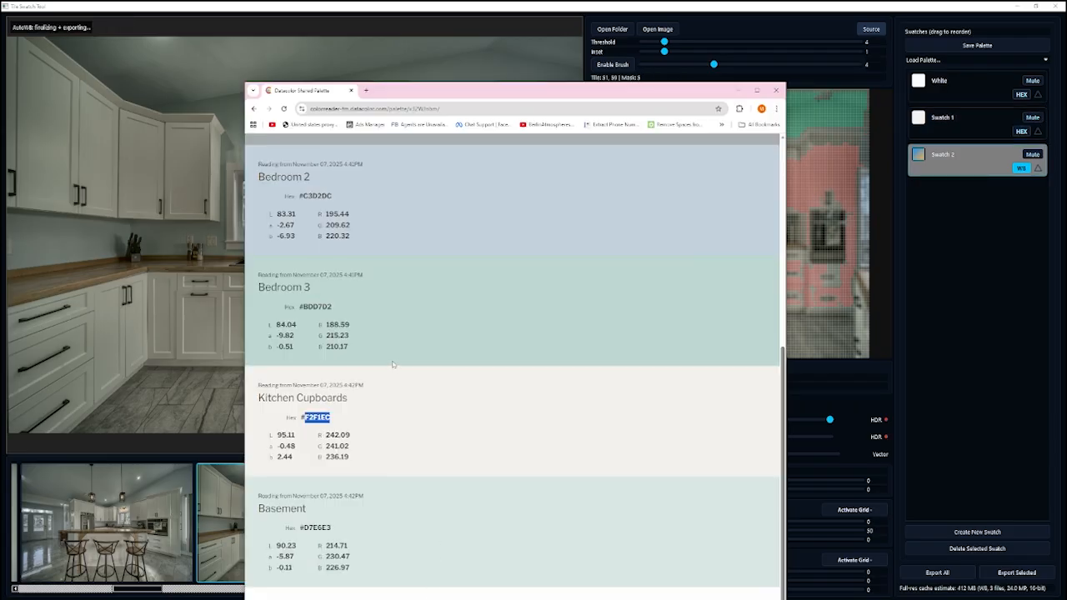
pyautogui.scroll(8, 394, 362)
pyautogui.scroll(2, 383, 341)
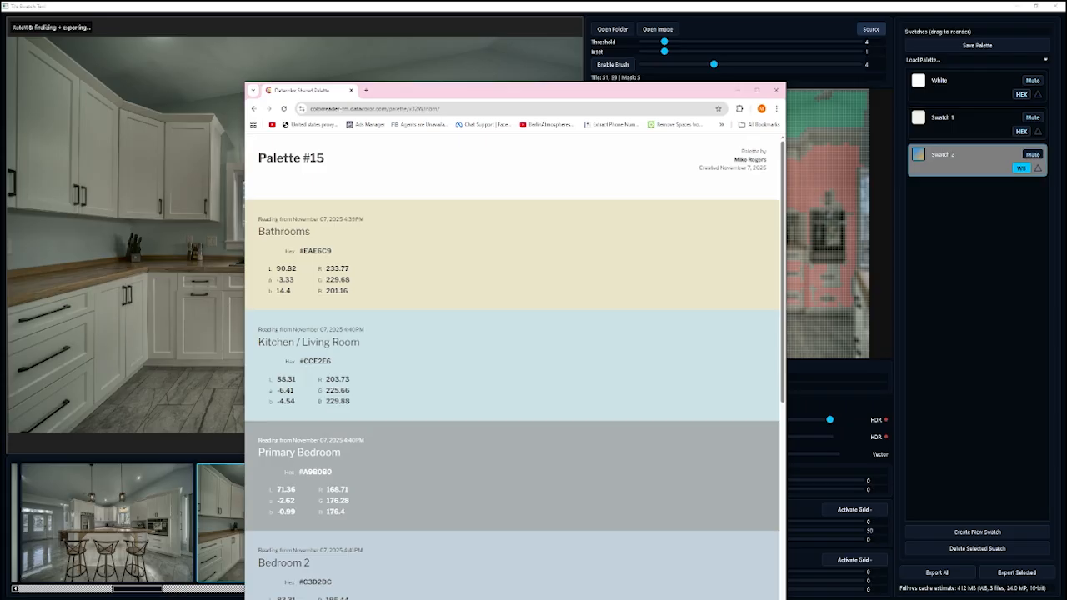
pyautogui.moveTo(303, 361); pyautogui.dragTo(334, 363)
pyautogui.hotkey('ctrl', 'c')
# Set the colour of Swatch 2 to the copied hex value #CCE2E6
pyautogui.click(918, 154)
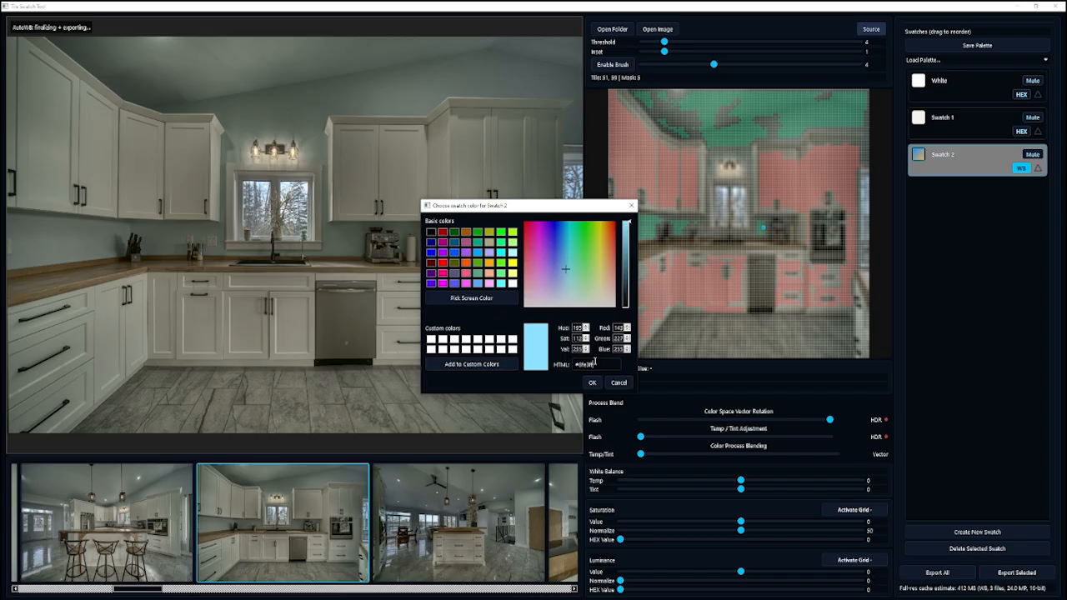
pyautogui.hotkey('ctrl', 'a')
pyautogui.hotkey('ctrl', 'v')
pyautogui.click(592, 383)
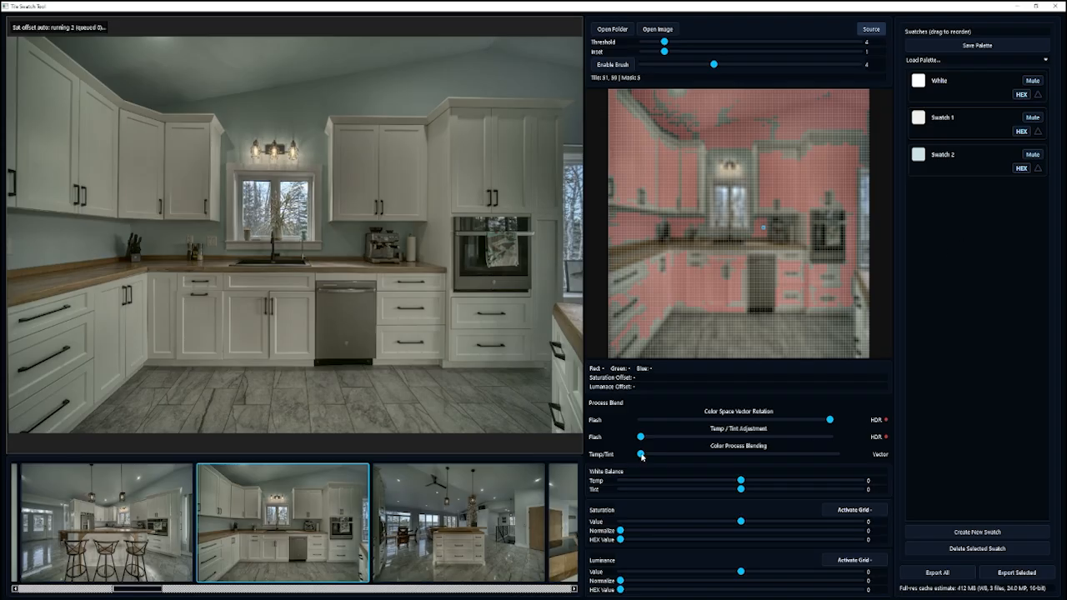
# Set Color Process Blending about midway, shift Color Space Vector Rotation slightly toward Flash, and move Temp / Tint Adjustment slightly toward HDR
pyautogui.moveTo(640, 455); pyautogui.dragTo(740, 469)
pyautogui.moveTo(827, 421); pyautogui.dragTo(825, 423)
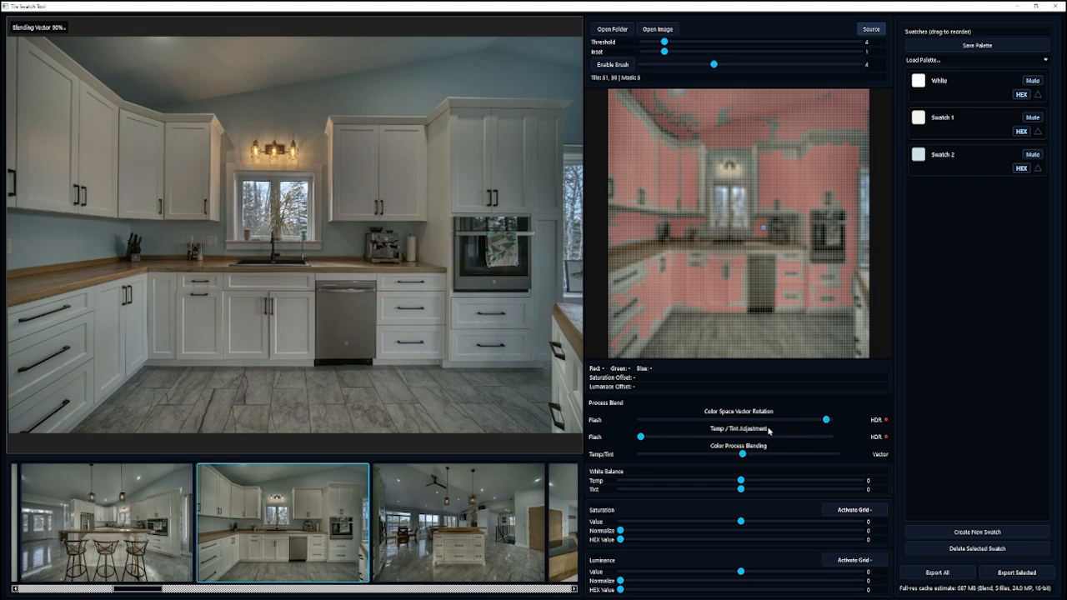
pyautogui.moveTo(641, 438); pyautogui.dragTo(672, 437)
pyautogui.moveTo(800, 423); pyautogui.dragTo(802, 423)
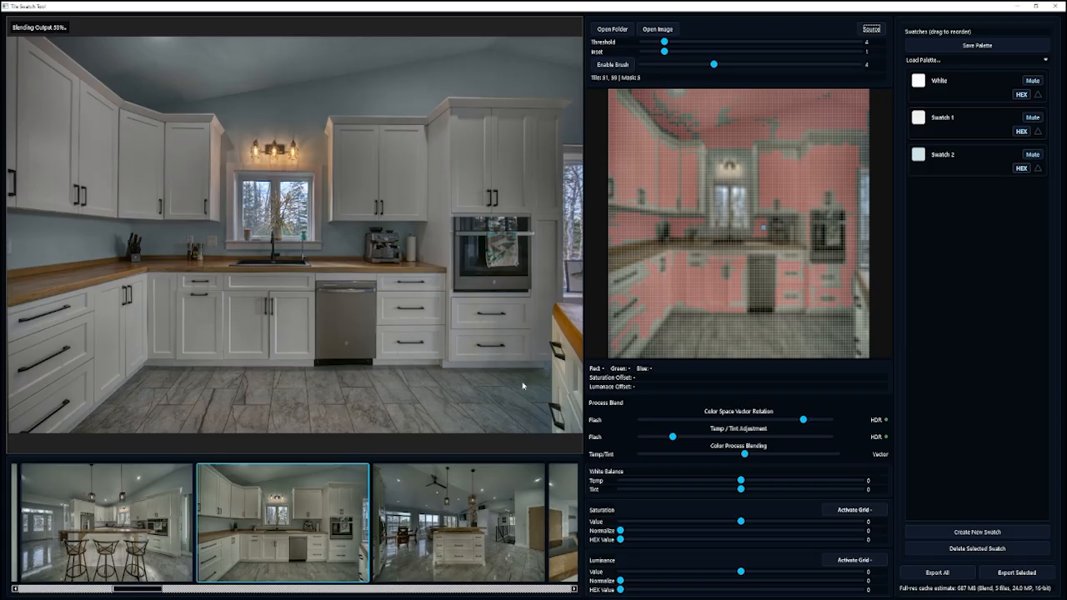
pyautogui.moveTo(746, 458); pyautogui.dragTo(736, 458)
# Select the Swatch 1 cabinets and set white balance Temp to -4 and Tint to 17, sampling cabinet, wall and ceiling tiles for RGB values
pyautogui.click(783, 196)
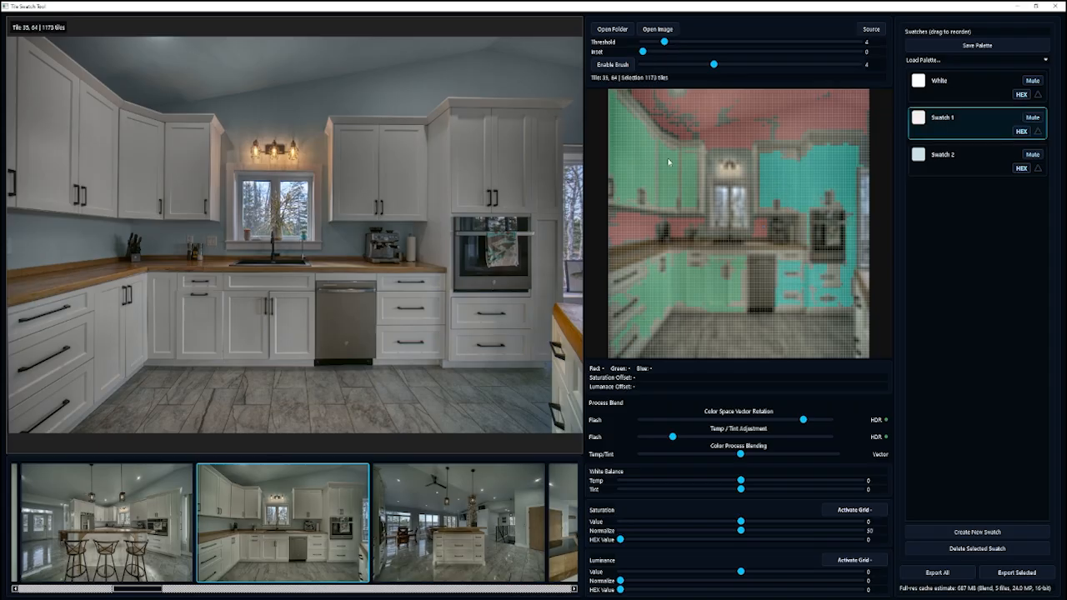
pyautogui.click(679, 263)
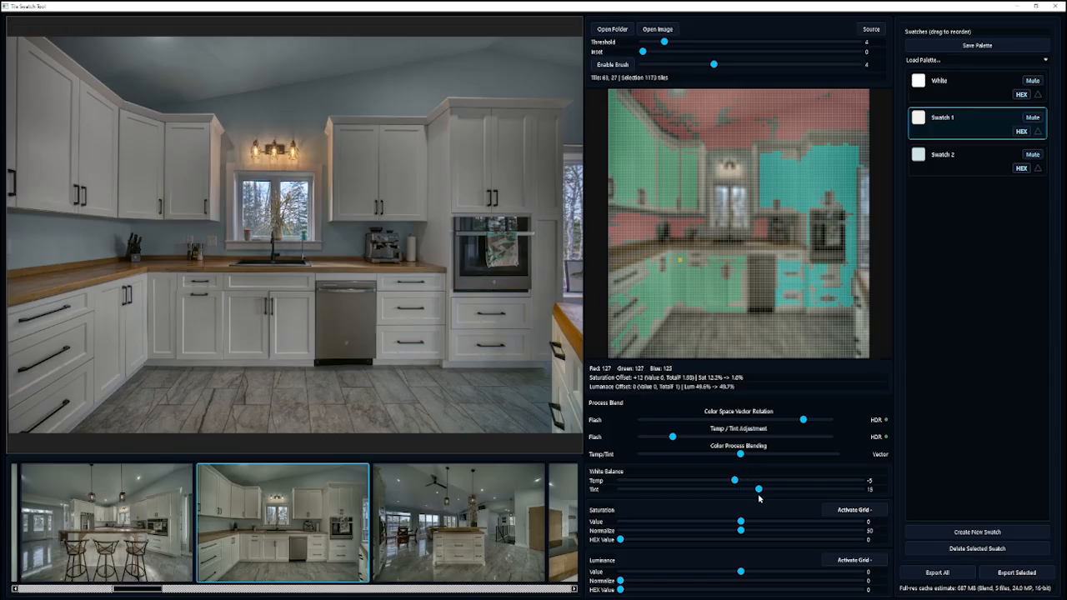
pyautogui.click(683, 249)
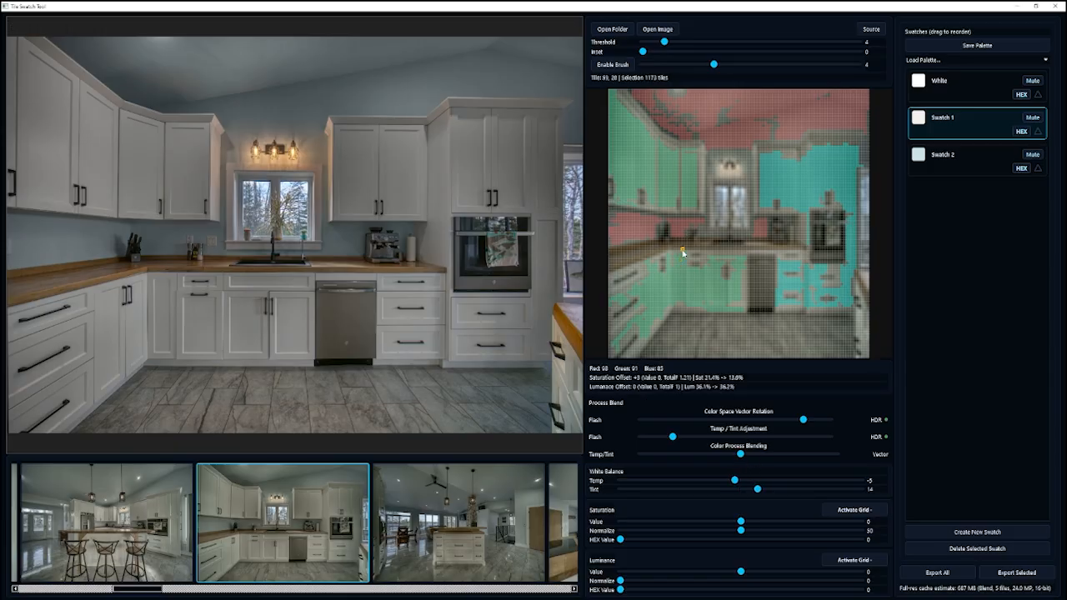
pyautogui.click(687, 239)
pyautogui.click(680, 232)
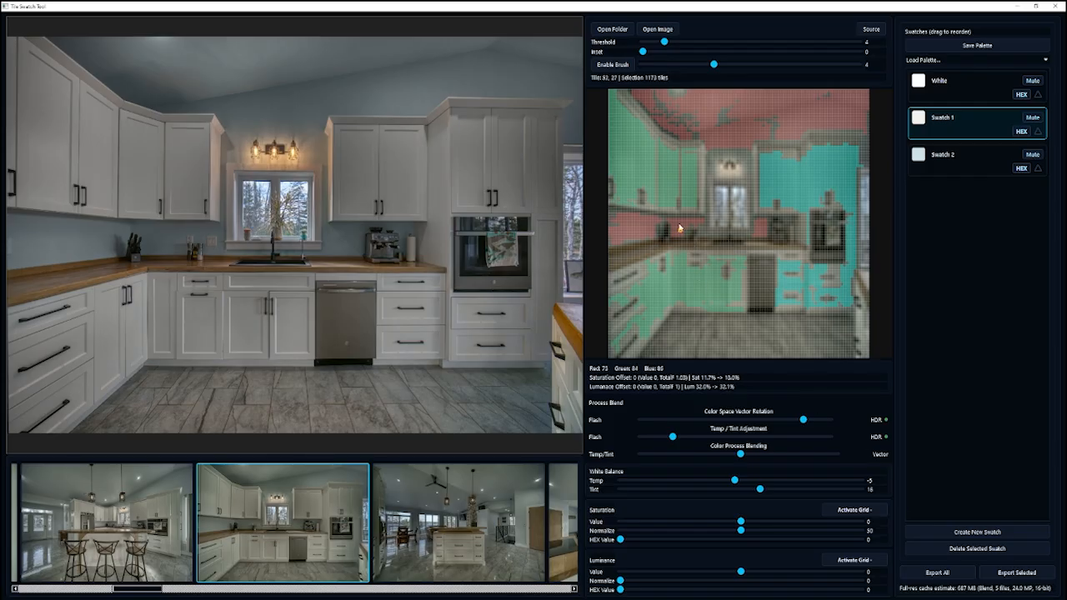
pyautogui.click(677, 223)
pyautogui.click(667, 204)
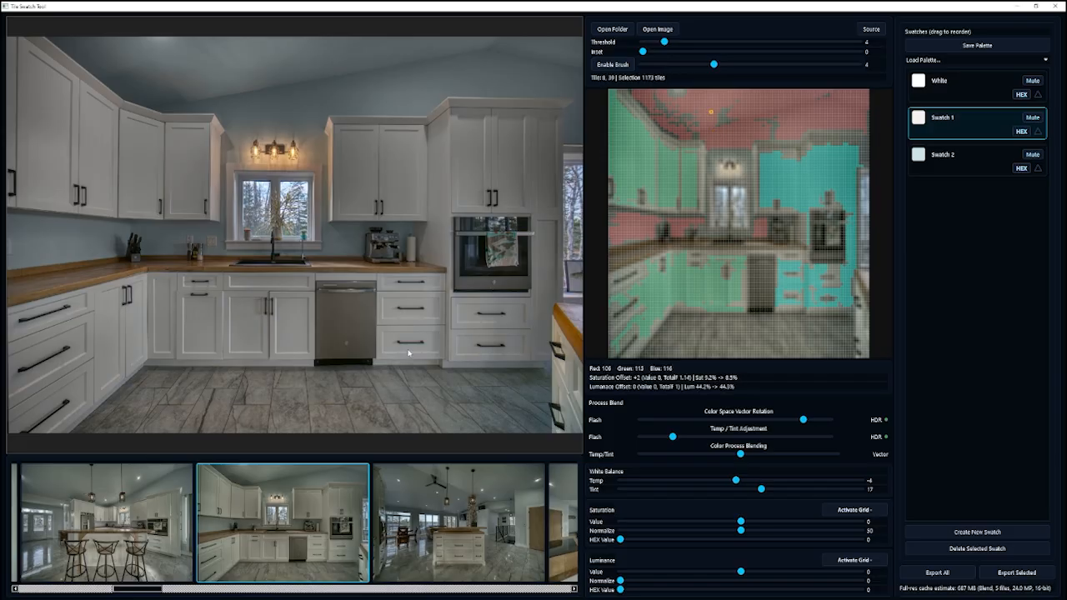
# Check the colours assigned to Swatch 1 and Swatch 2 without changing them
pyautogui.click(917, 118)
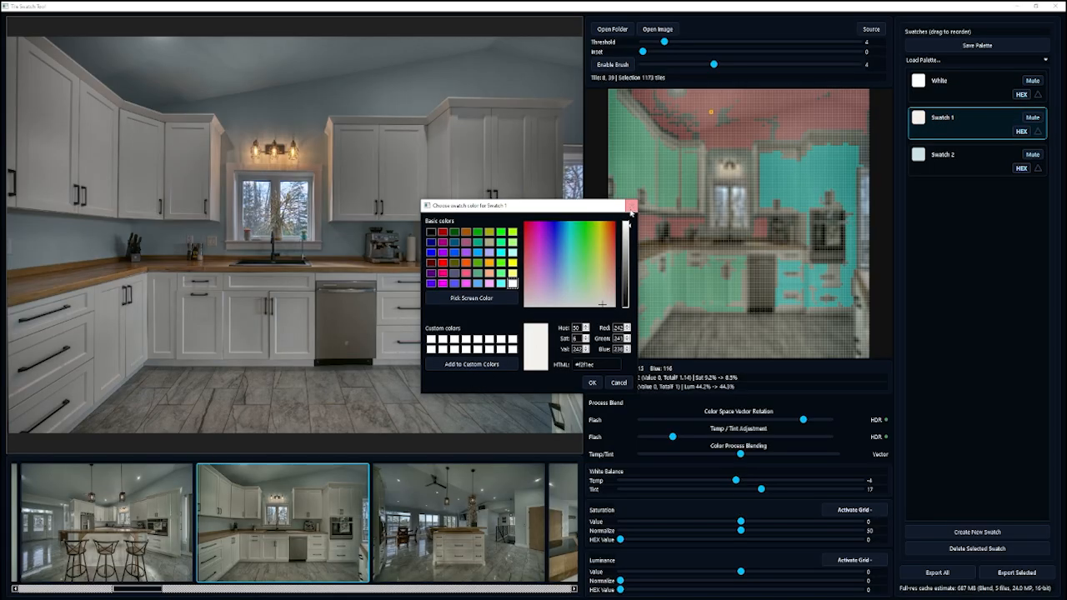
pyautogui.click(631, 205)
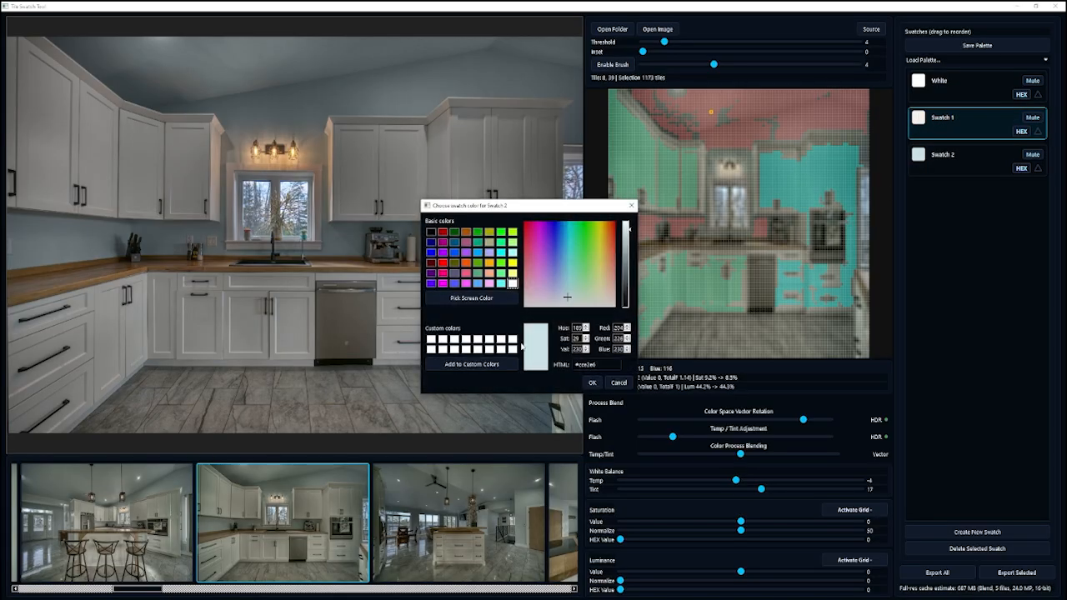
pyautogui.click(632, 204)
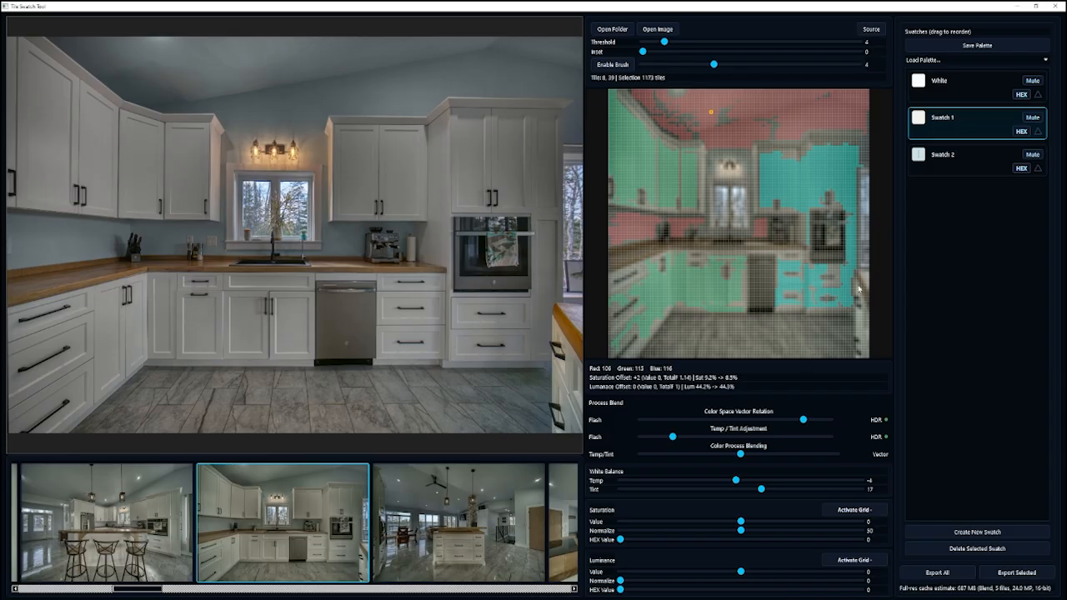
pyautogui.click(977, 245)
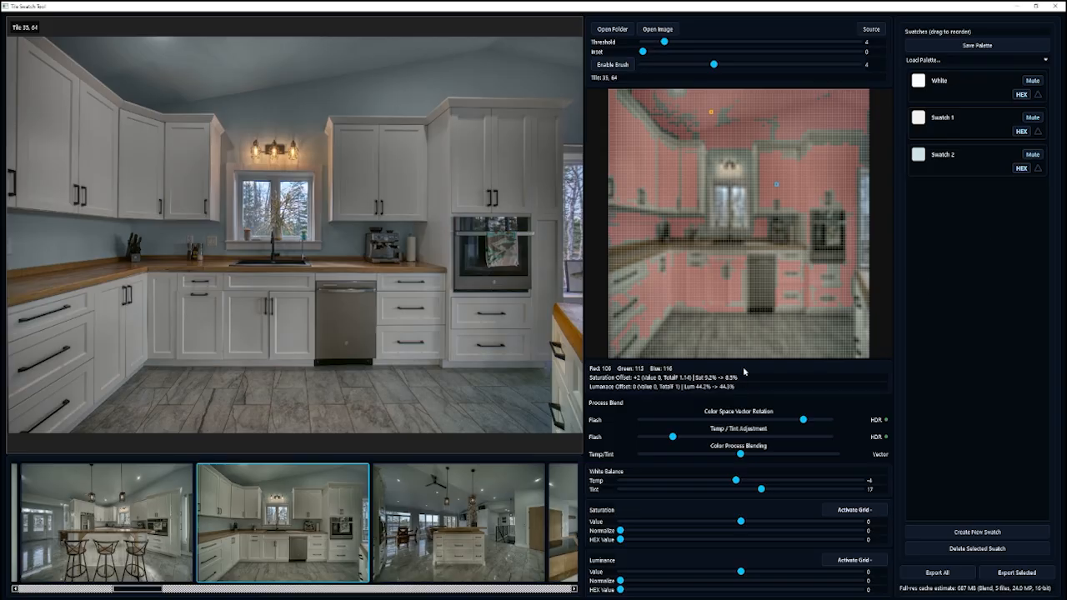
pyautogui.click(987, 290)
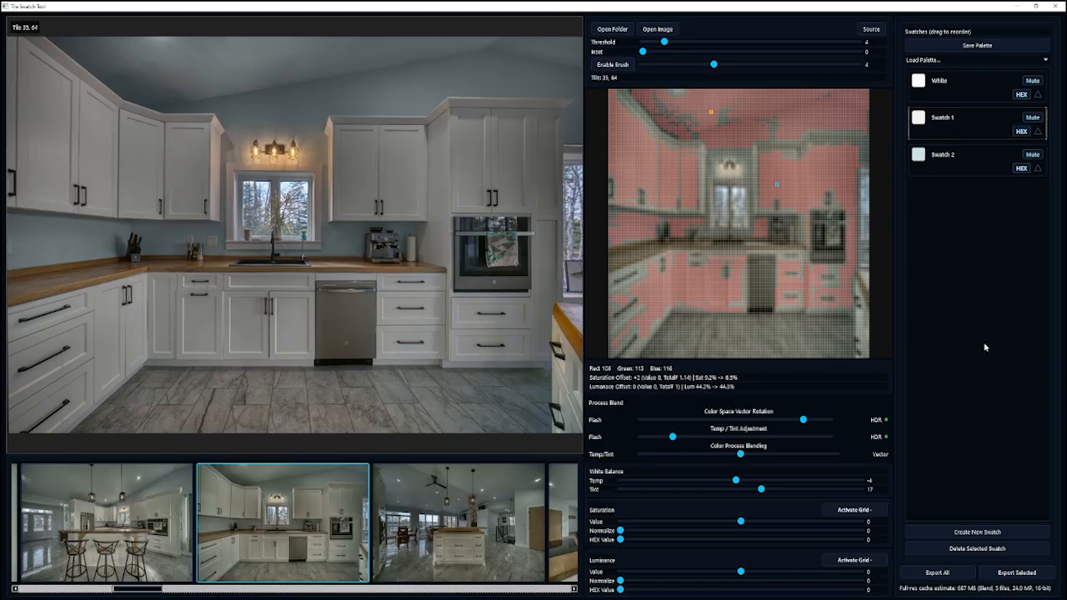
pyautogui.click(967, 131)
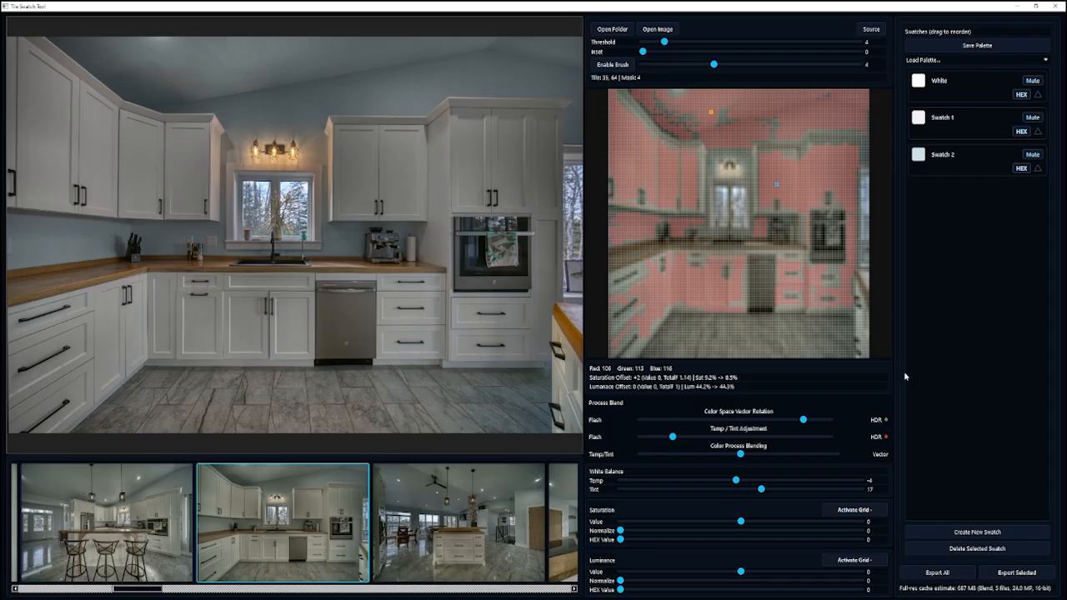
pyautogui.click(1008, 336)
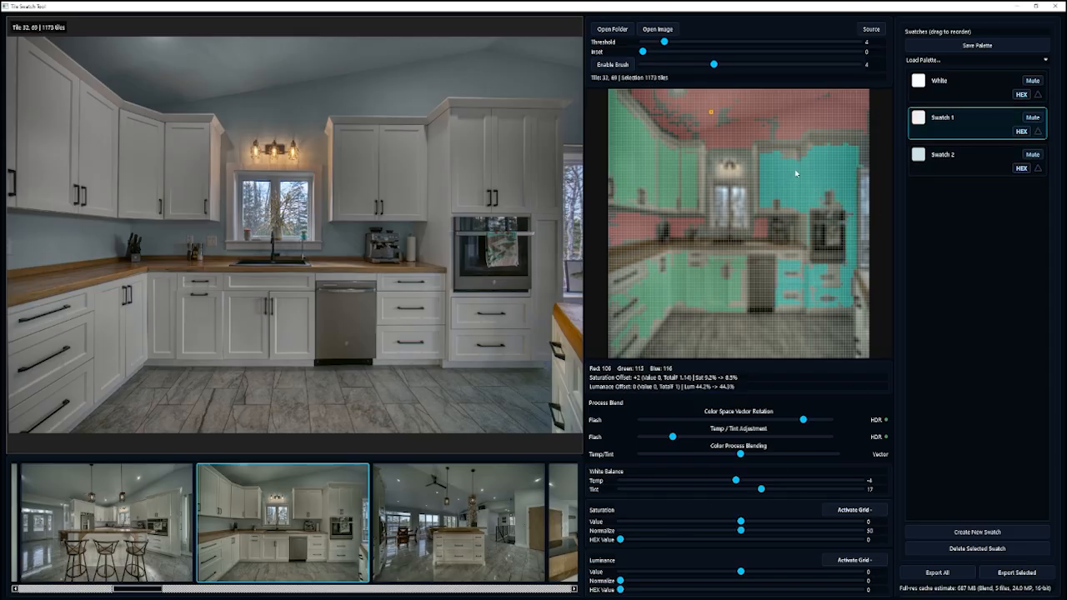
# Select the Swatch 1 cabinets and set their luminance value to 4
pyautogui.click(958, 83)
pyautogui.click(960, 132)
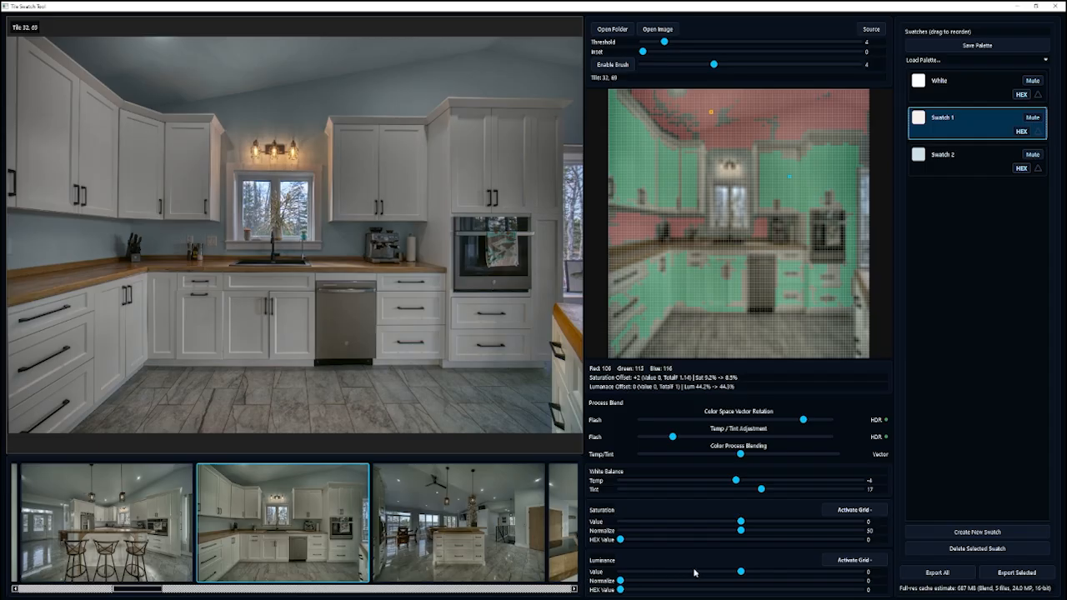
pyautogui.moveTo(741, 572); pyautogui.dragTo(754, 573)
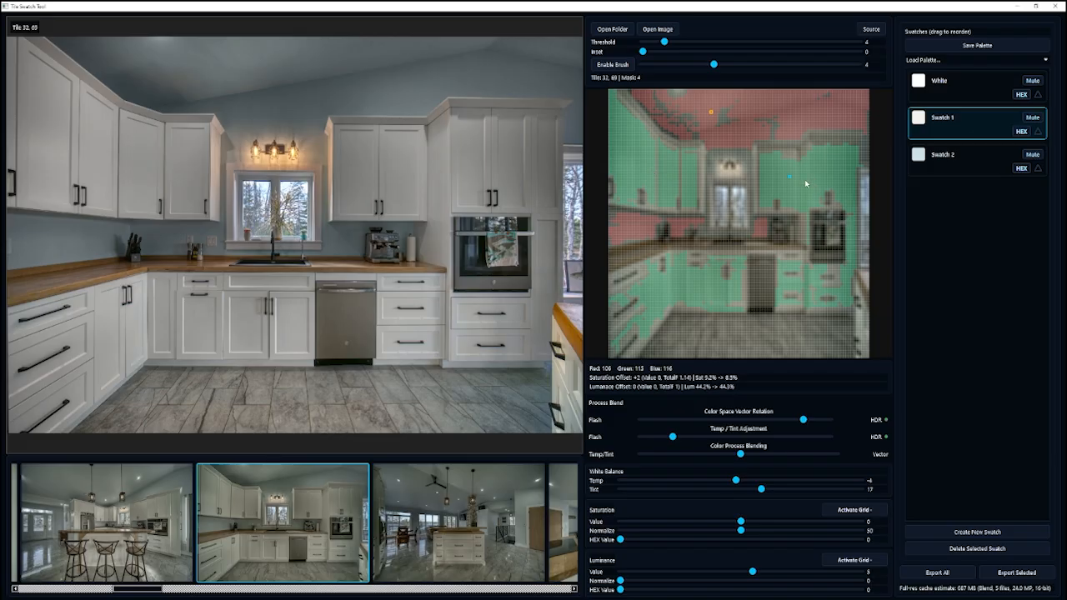
pyautogui.moveTo(752, 571); pyautogui.dragTo(750, 572)
# Select the Swatch 2 walls and ceiling and set their luminance value to 6
pyautogui.click(958, 163)
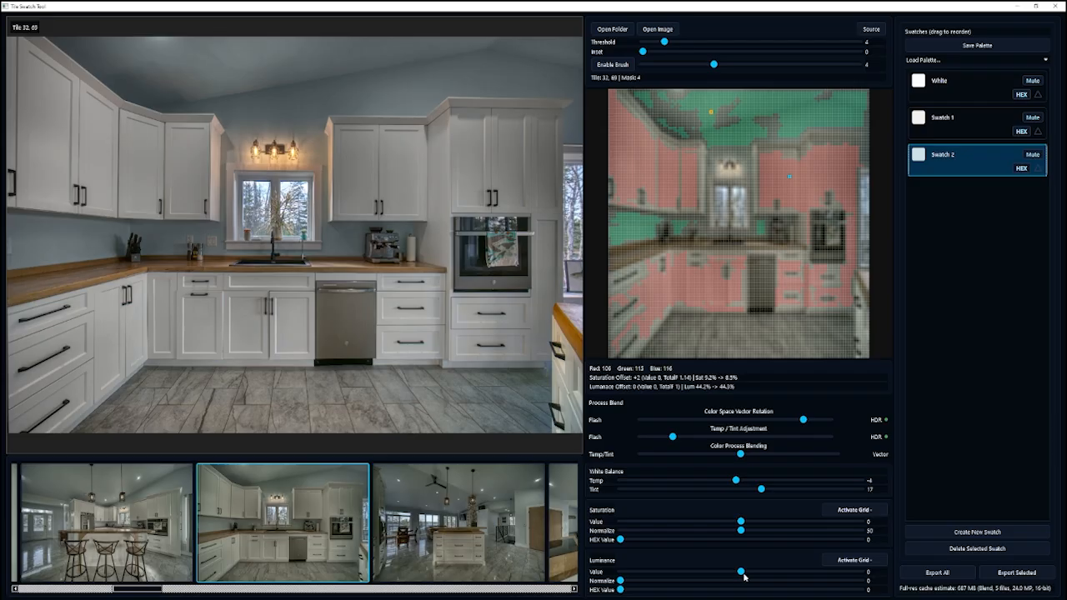
pyautogui.moveTo(740, 571); pyautogui.dragTo(755, 576)
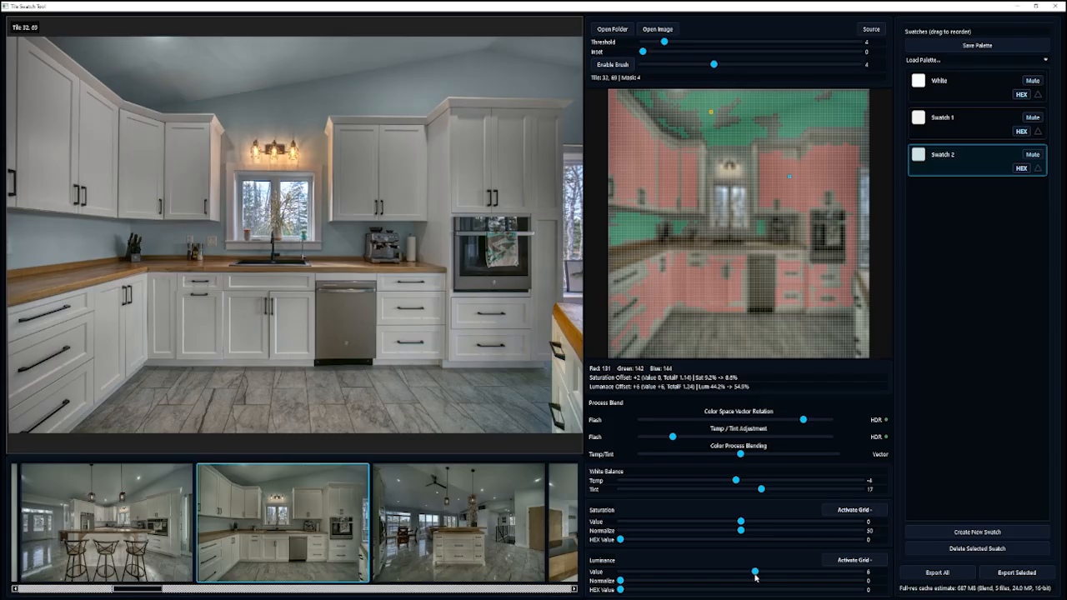
pyautogui.moveTo(867, 382)
# Isolate the Swatch 2 wall patch between the left upper cabinets and the countertop, and set its luminance value to -5
pyautogui.click(634, 236)
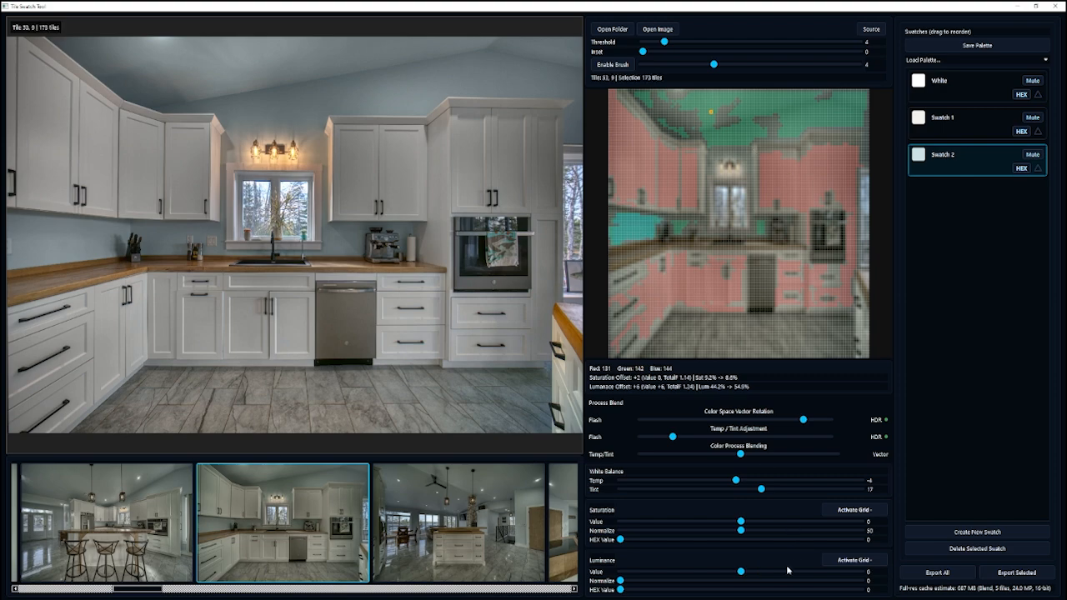
pyautogui.click(680, 229)
pyautogui.click(646, 232)
pyautogui.click(760, 230)
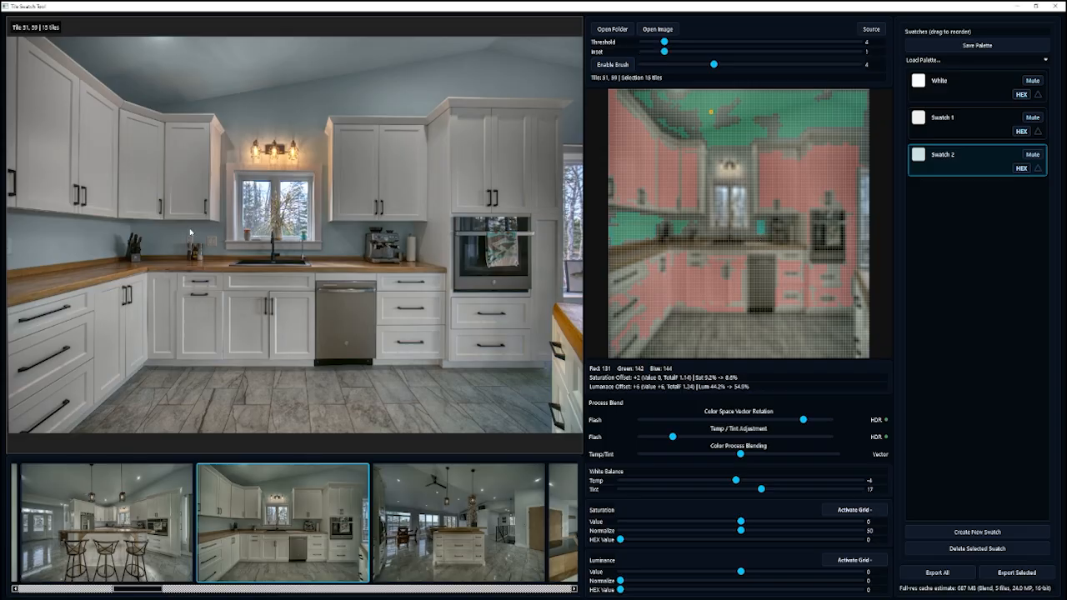
pyautogui.click(634, 237)
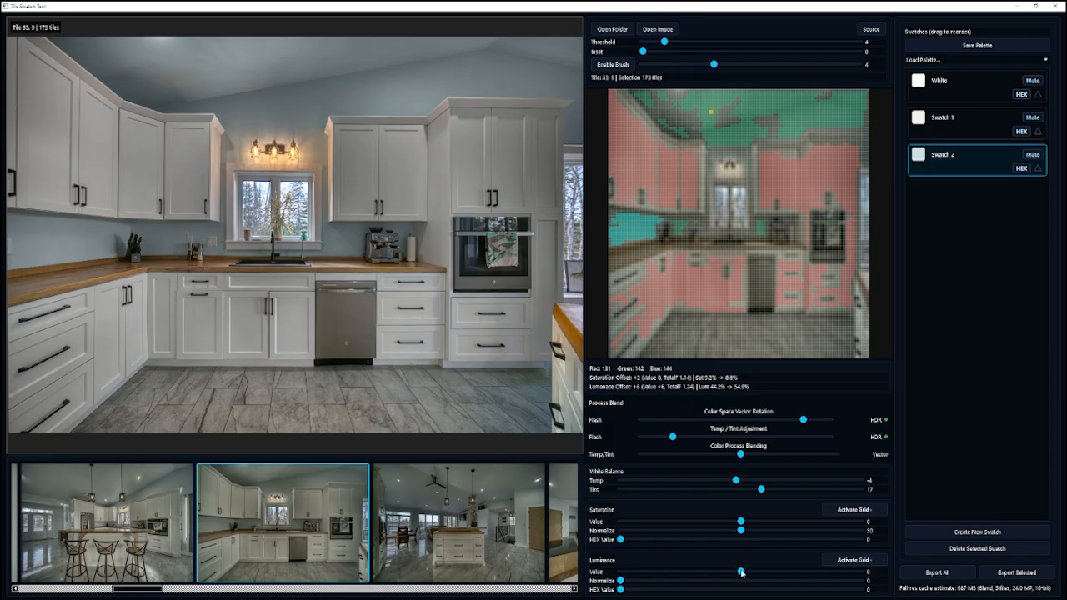
pyautogui.moveTo(741, 571); pyautogui.dragTo(729, 573)
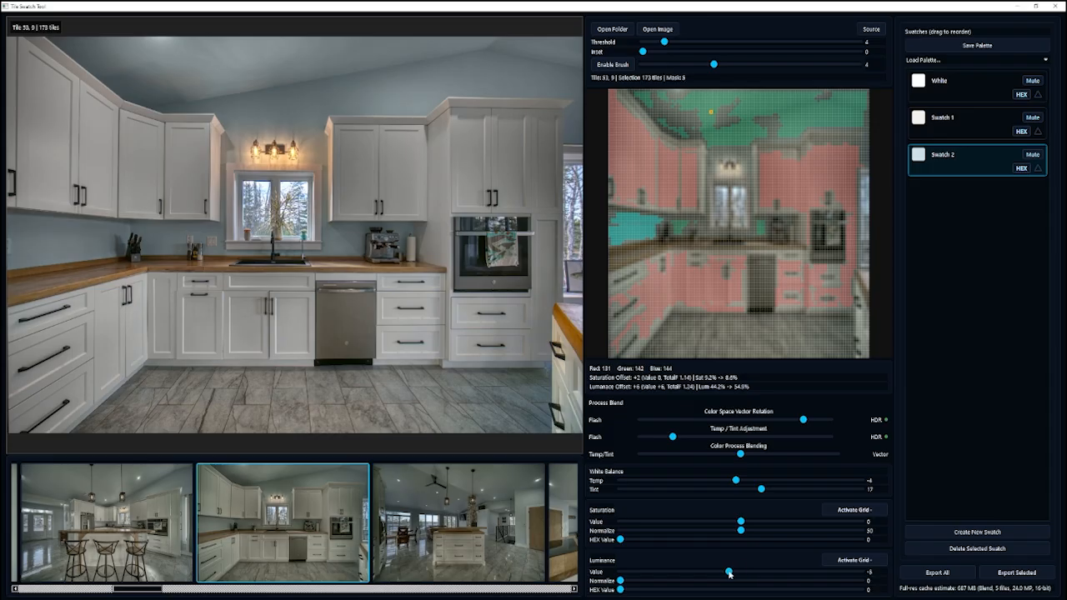
# Lower the luminance of the Swatch 2 backsplash patches on either side of the window, setting the one right of the window to -6
pyautogui.click(685, 242)
pyautogui.click(762, 234)
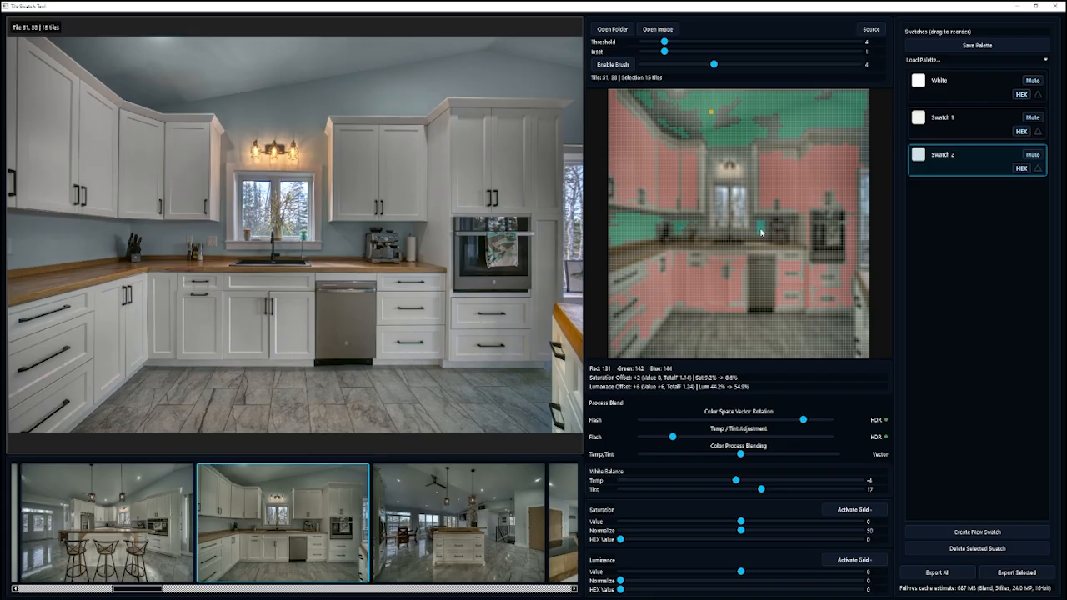
pyautogui.moveTo(742, 573); pyautogui.dragTo(730, 572)
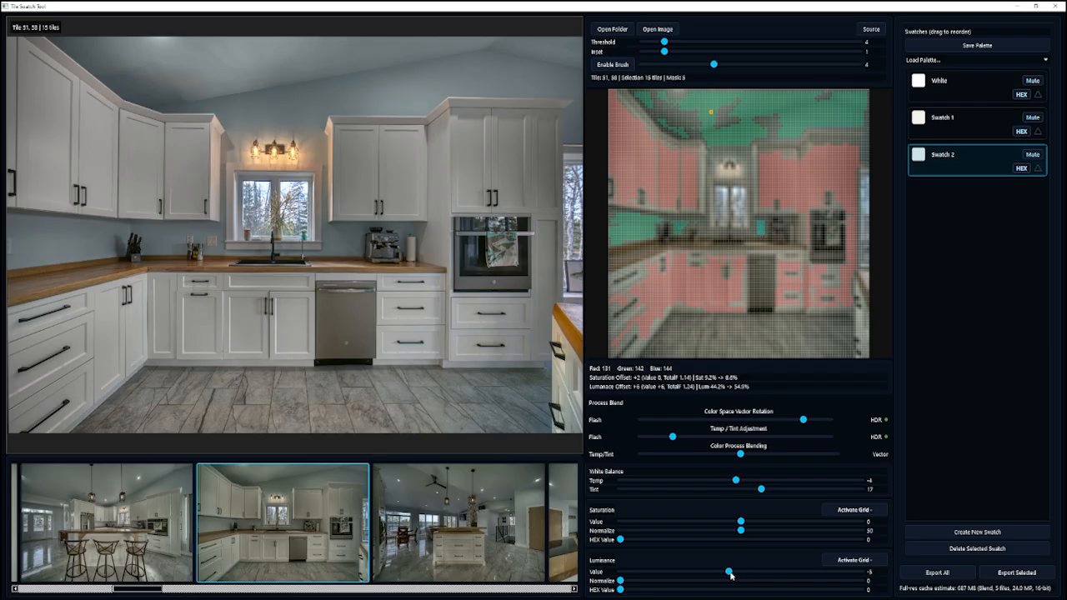
pyautogui.click(679, 230)
pyautogui.moveTo(741, 572)
pyautogui.mouseDown()
pyautogui.moveTo(723, 575)
pyautogui.moveTo(739, 575)
pyautogui.mouseUp()
pyautogui.click(761, 233)
pyautogui.moveTo(729, 572); pyautogui.dragTo(727, 573)
pyautogui.click(973, 253)
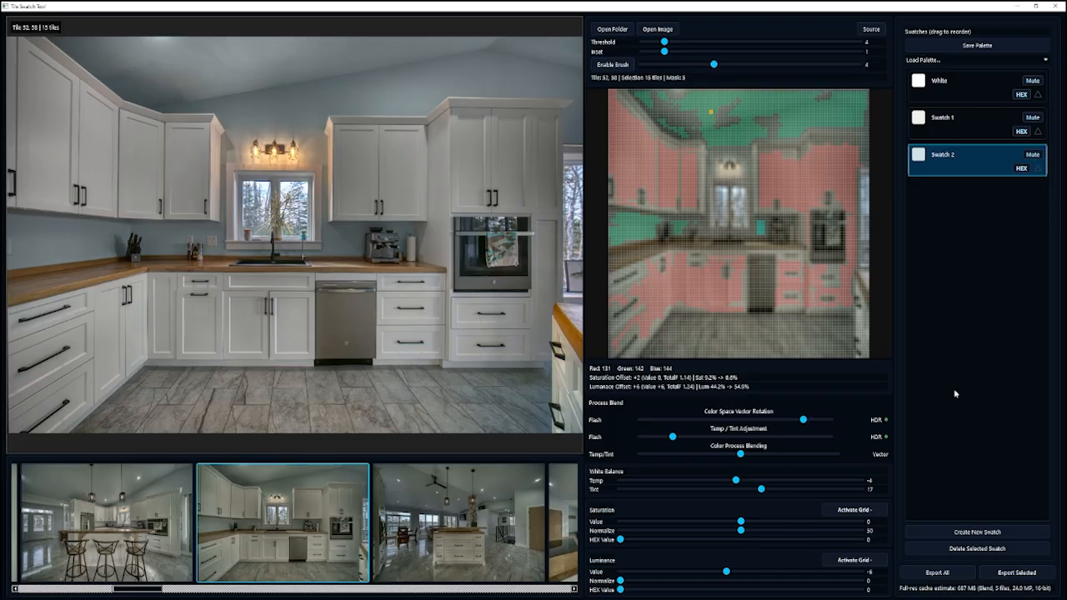
# Select the large upper wall and ceiling region of Swatch 2 and set its saturation value to 7
pyautogui.click(854, 509)
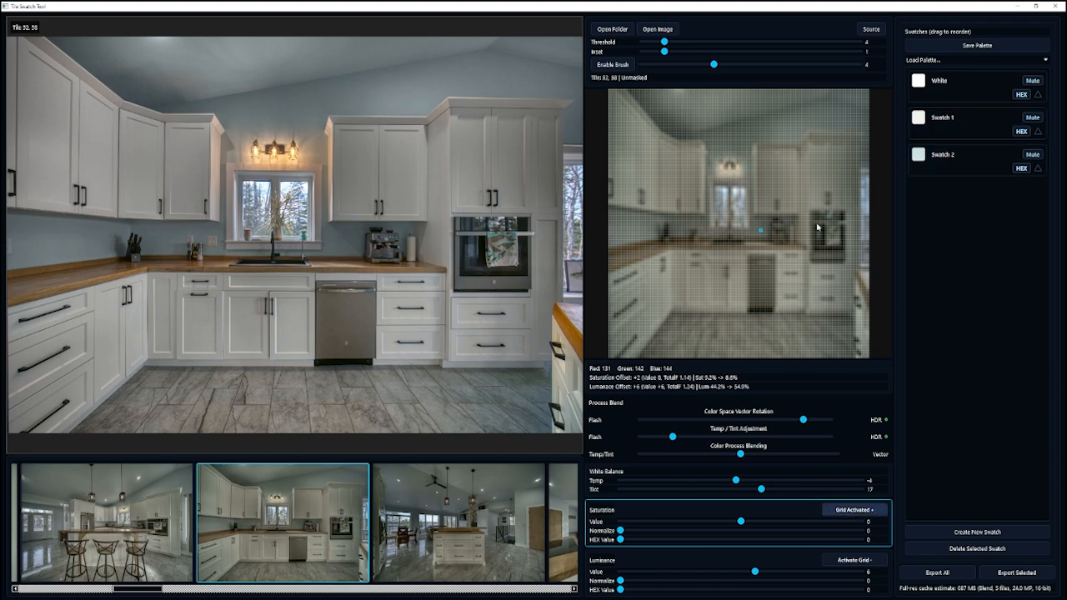
pyautogui.click(863, 510)
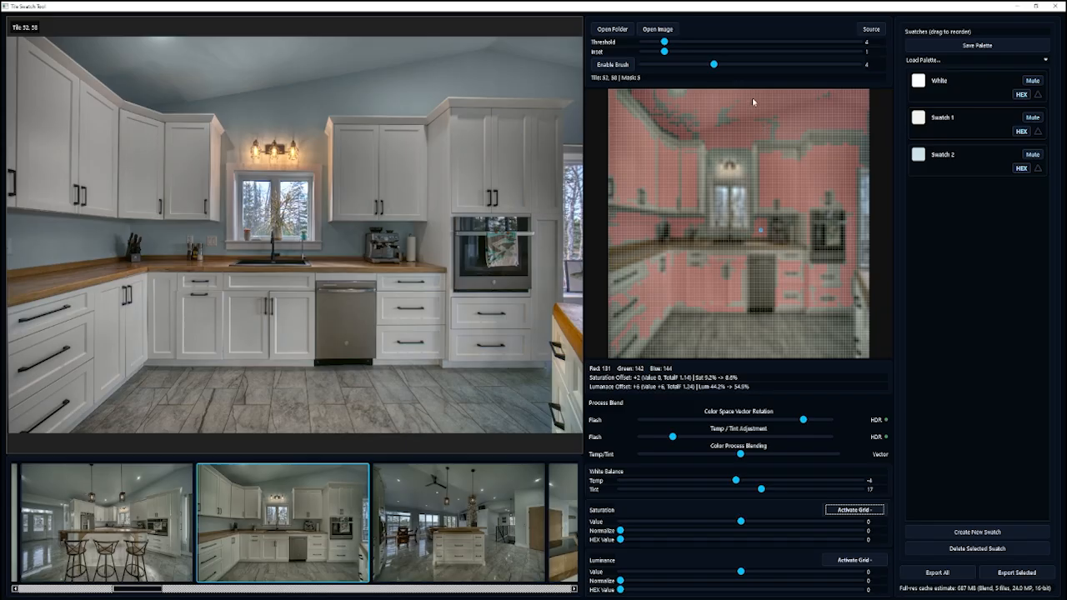
pyautogui.click(747, 110)
pyautogui.click(747, 108)
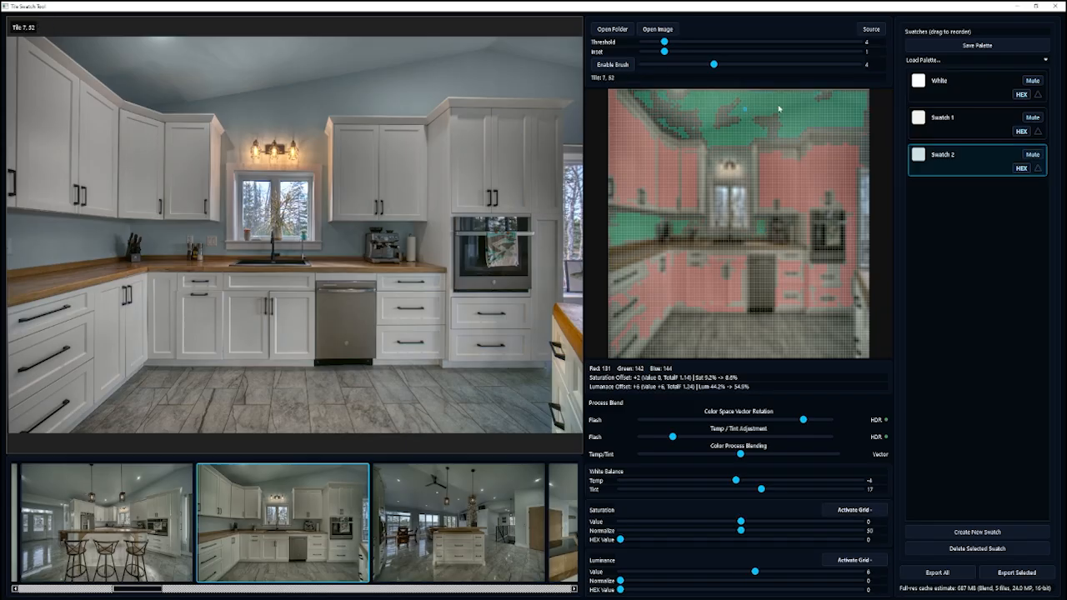
pyautogui.click(774, 106)
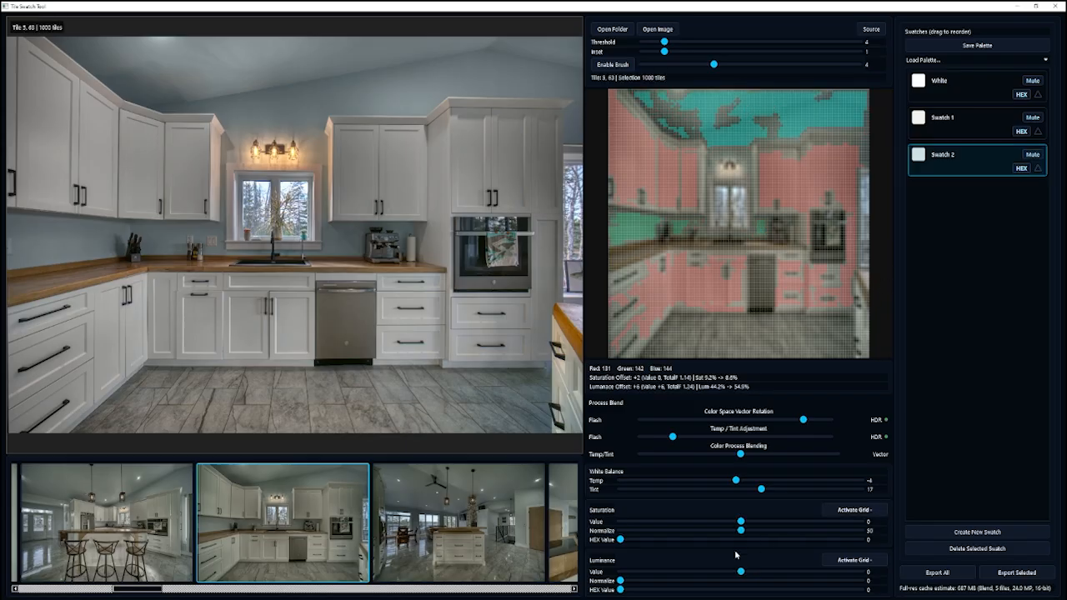
pyautogui.moveTo(739, 523); pyautogui.dragTo(757, 522)
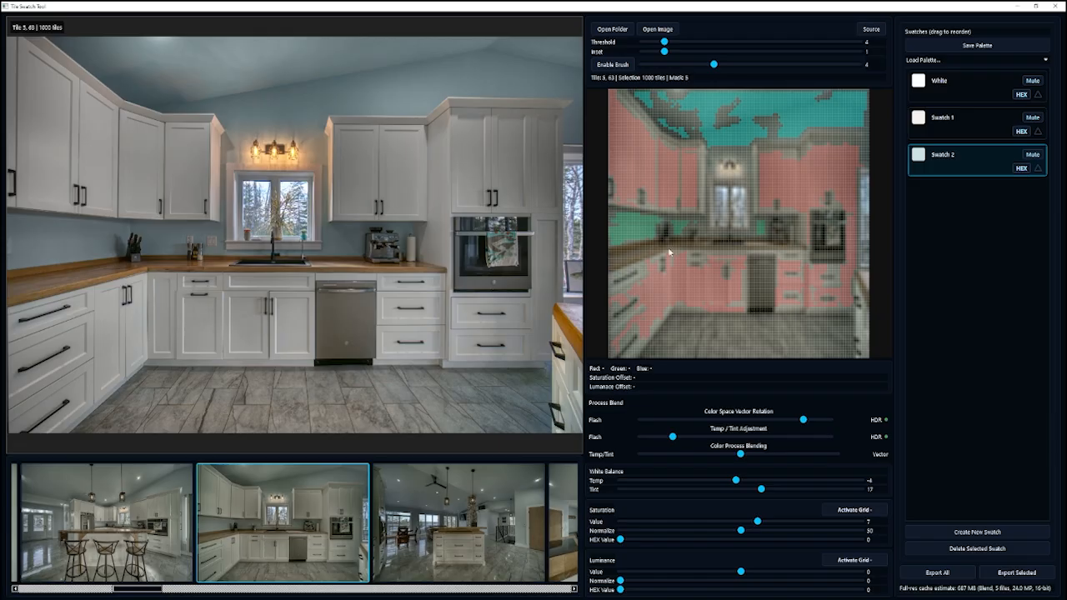
pyautogui.click(1009, 240)
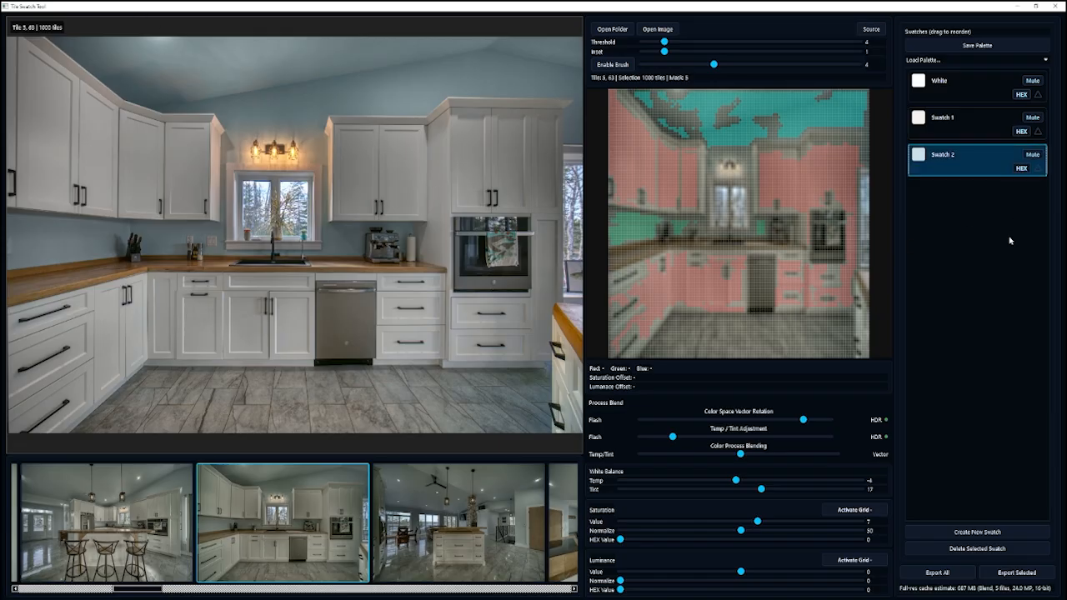
pyautogui.click(1008, 345)
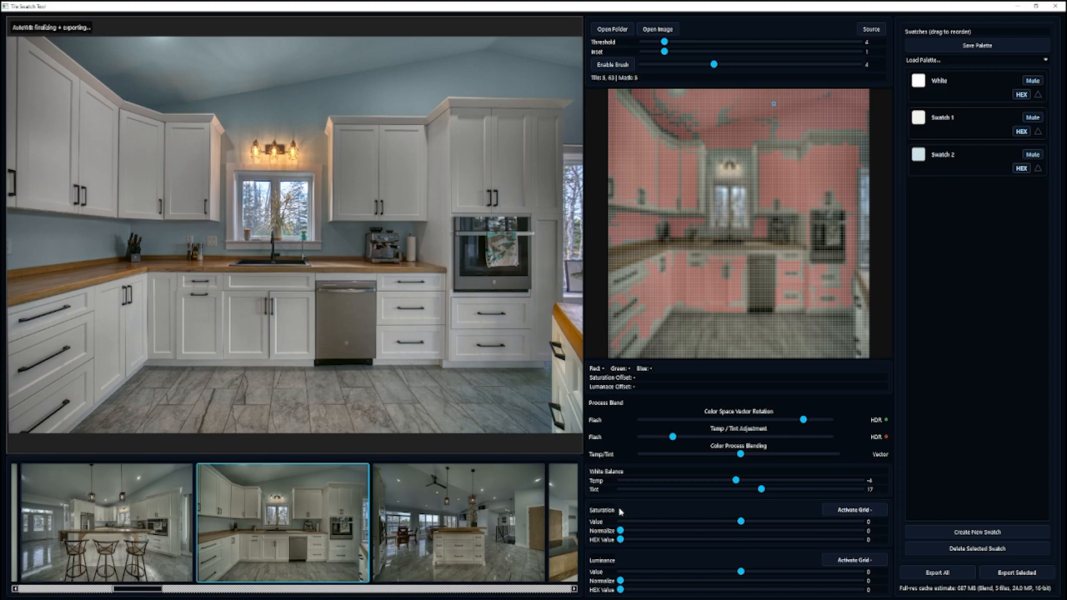
# Activate the saturation grid, enable the brush, and paint a mask along the island countertop edge at the photo's far right
pyautogui.click(852, 510)
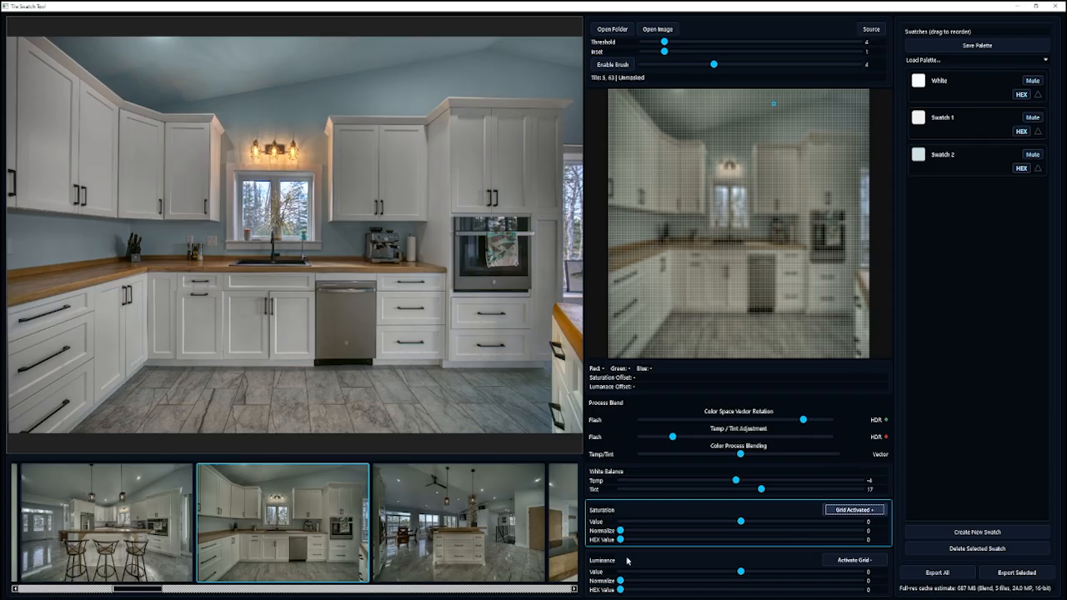
pyautogui.click(609, 66)
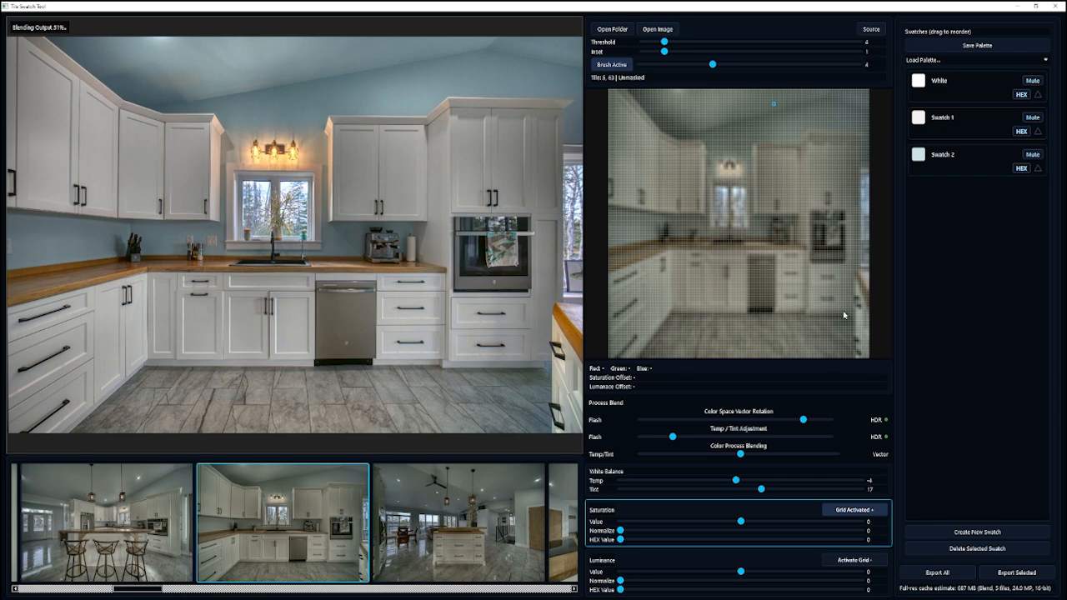
pyautogui.click(854, 273)
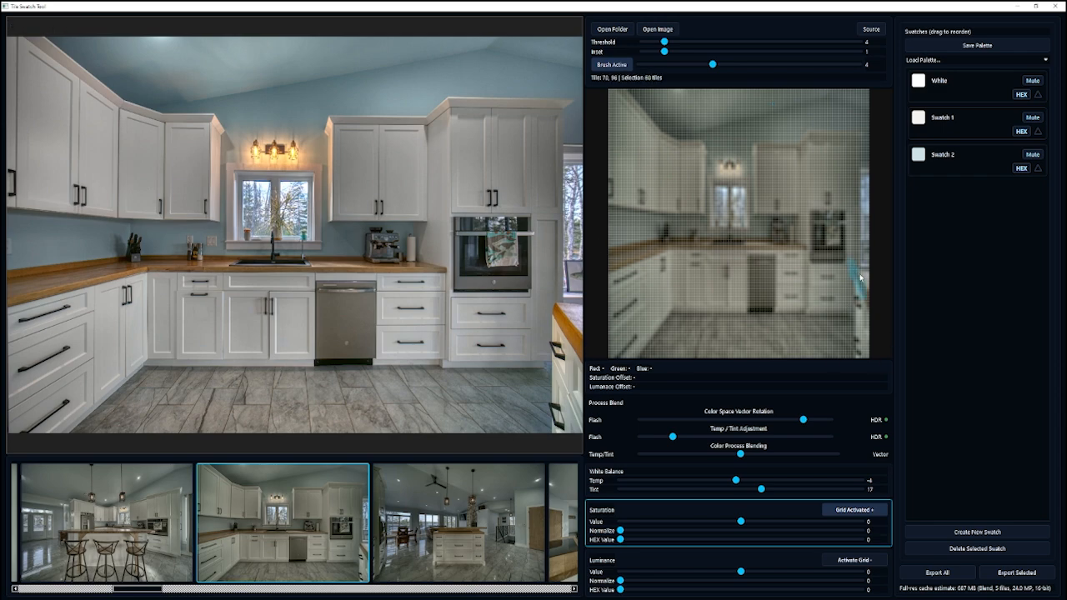
pyautogui.moveTo(860, 278); pyautogui.dragTo(861, 279)
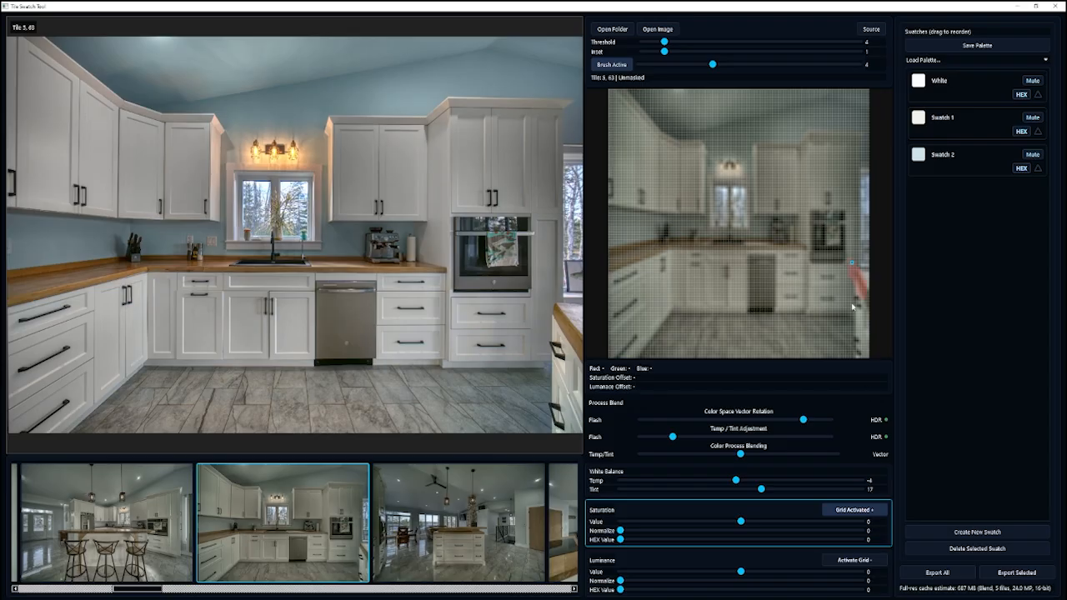
# Brush masks over the wall oven and its cabinet, and slightly raise the saturation of the far-right island countertop mask
pyautogui.click(823, 236)
pyautogui.click(836, 234)
pyautogui.click(859, 282)
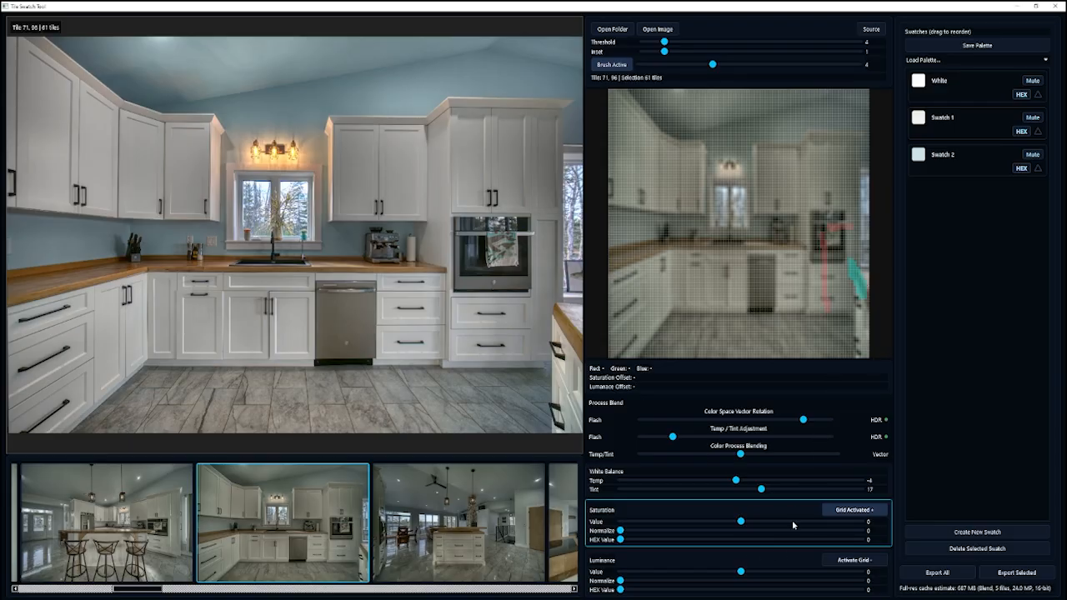
pyautogui.moveTo(741, 523)
pyautogui.mouseDown()
pyautogui.moveTo(765, 526)
pyautogui.moveTo(724, 525)
pyautogui.moveTo(779, 525)
pyautogui.moveTo(694, 524)
pyautogui.moveTo(762, 521)
pyautogui.moveTo(741, 522)
pyautogui.moveTo(754, 521)
pyautogui.mouseUp()
# Brush masks over the countertop's far-left end and its rear corner section, and slightly lower the saturation of each
pyautogui.moveTo(635, 257); pyautogui.dragTo(607, 264)
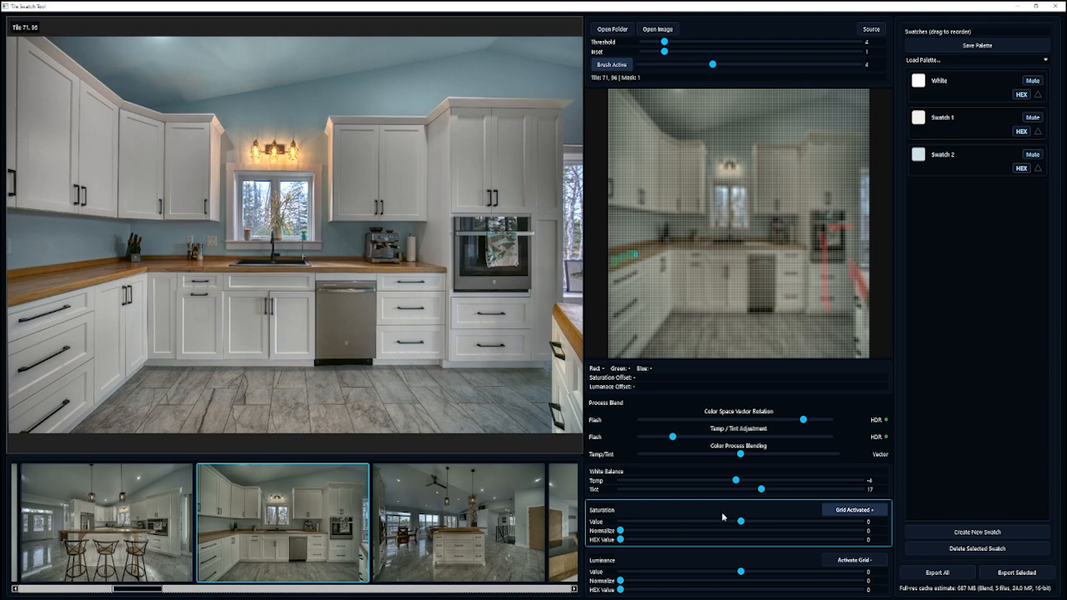
pyautogui.click(617, 260)
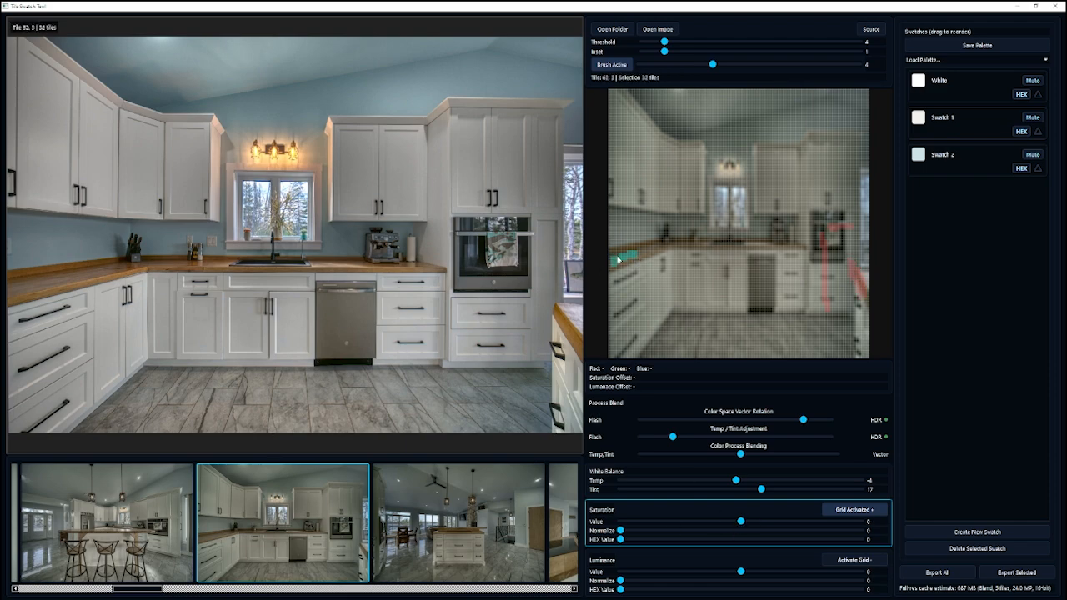
pyautogui.moveTo(741, 521); pyautogui.dragTo(720, 526)
pyautogui.moveTo(666, 241); pyautogui.dragTo(695, 246)
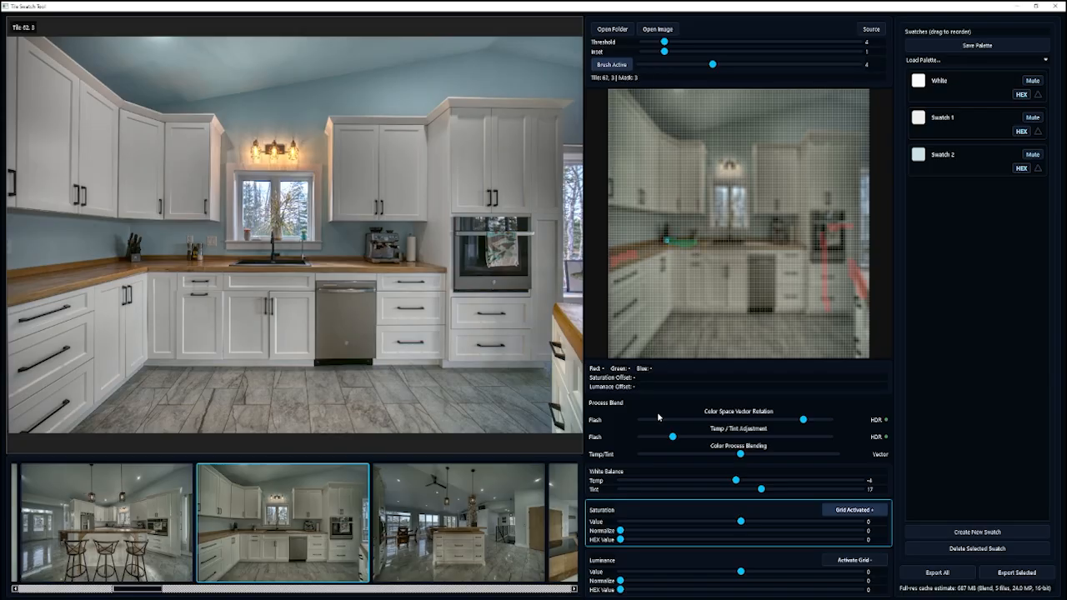
pyautogui.moveTo(740, 522); pyautogui.dragTo(730, 527)
pyautogui.press('Escape')
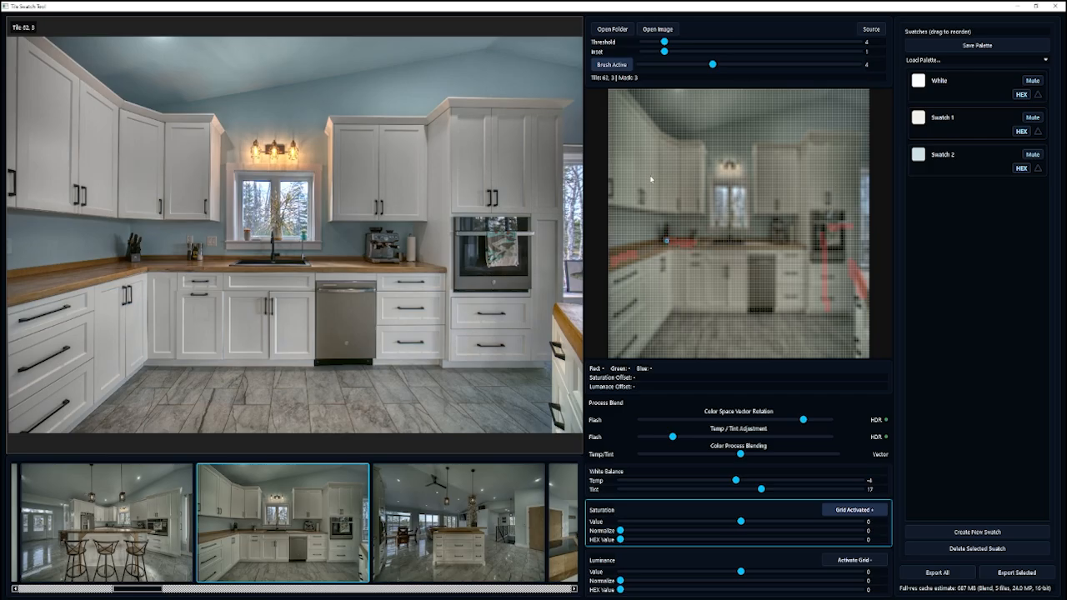
# Brush freehand saturation mask strokes from the left upper cabinets across the window and over the lower-left cabinets
pyautogui.moveTo(628, 220)
pyautogui.mouseDown()
pyautogui.moveTo(706, 201)
pyautogui.moveTo(735, 254)
pyautogui.mouseUp()
pyautogui.moveTo(638, 339)
pyautogui.mouseDown()
pyautogui.moveTo(684, 313)
pyautogui.moveTo(705, 285)
pyautogui.mouseUp()
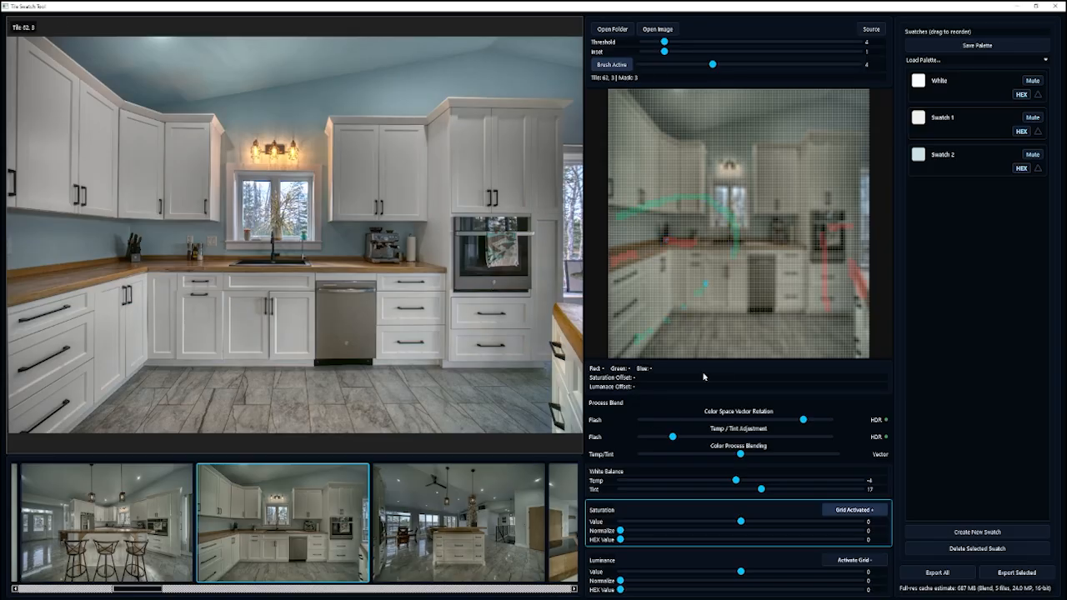
pyautogui.click(969, 347)
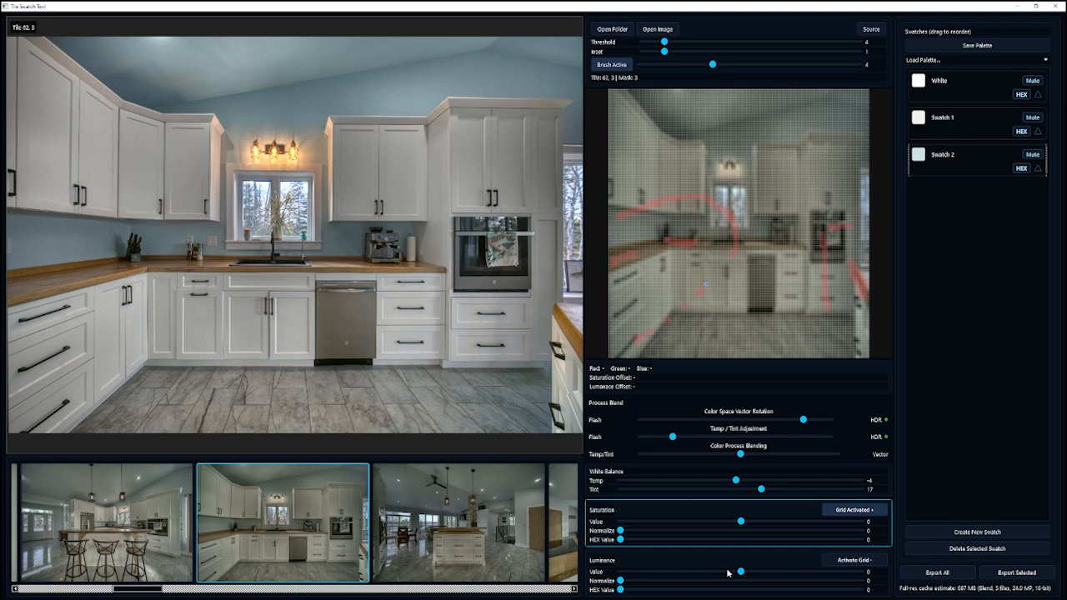
# Set the luminance value of the Swatch 1 cabinets to 6
pyautogui.click(951, 129)
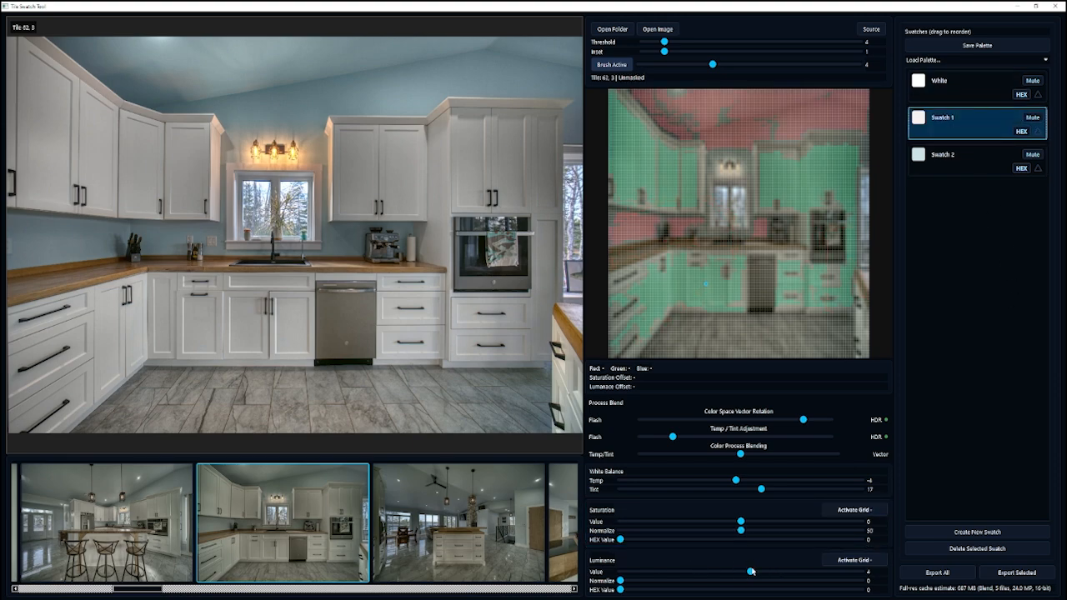
pyautogui.moveTo(751, 572); pyautogui.dragTo(757, 575)
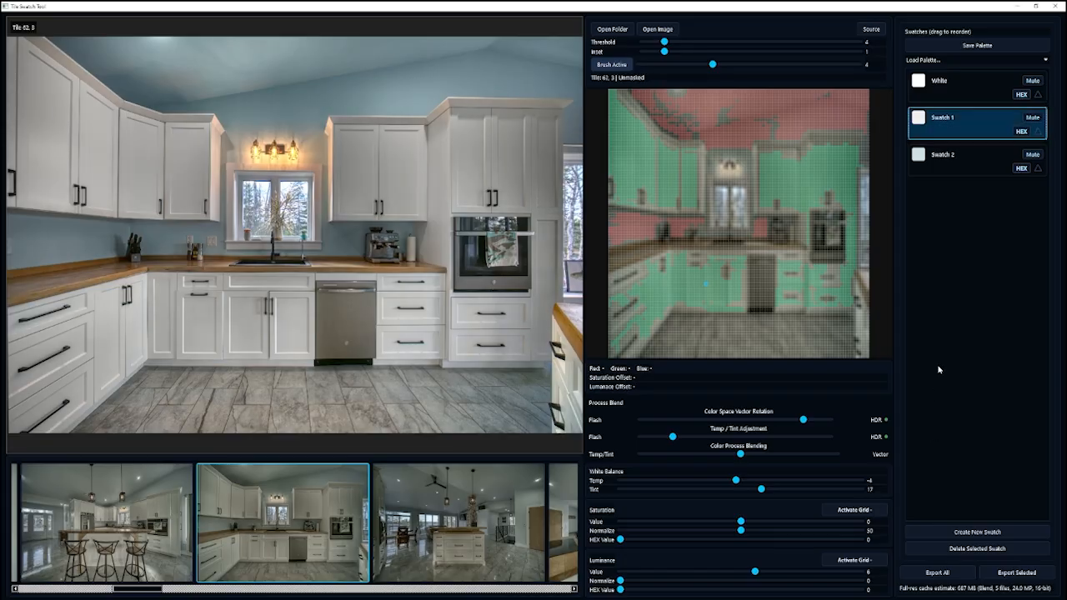
# Brush luminance masks along both sides of the kitchen window and its sill, and slightly adjust the luminance of the side strokes
pyautogui.click(924, 494)
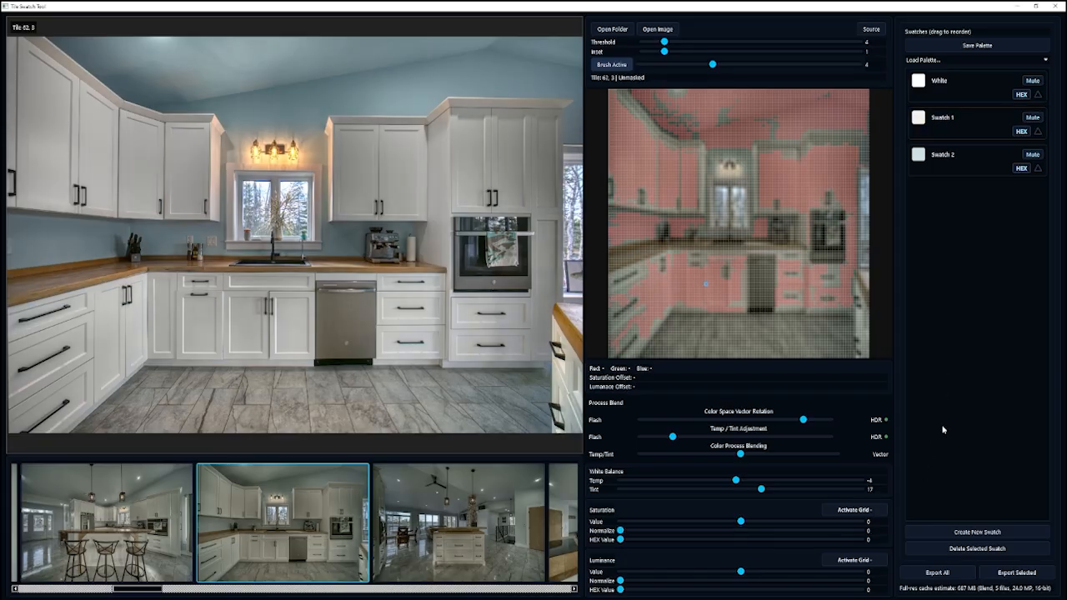
pyautogui.click(853, 560)
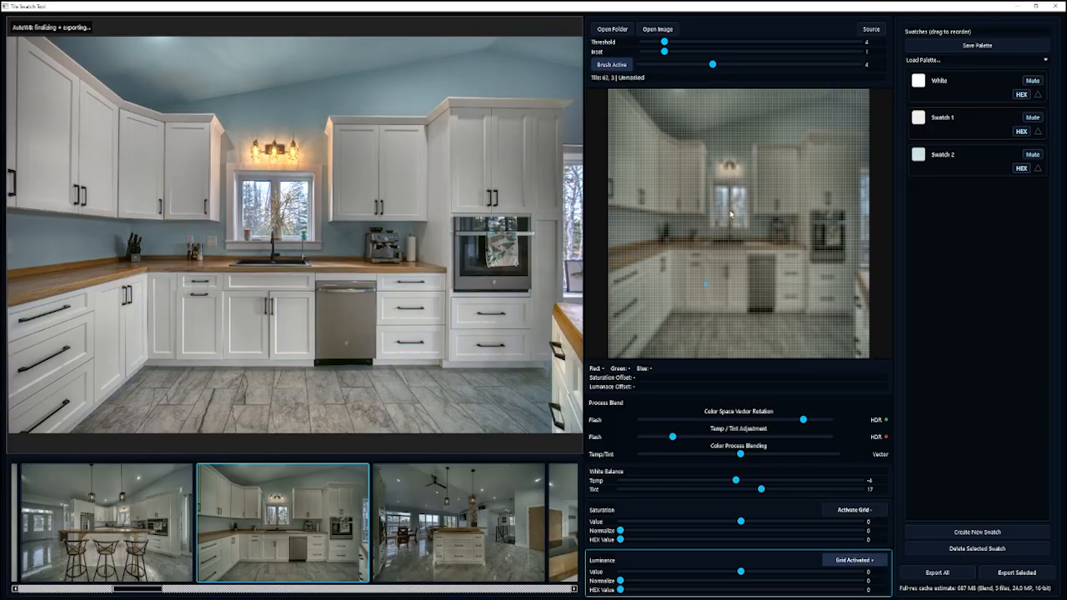
pyautogui.click(611, 67)
pyautogui.click(611, 67)
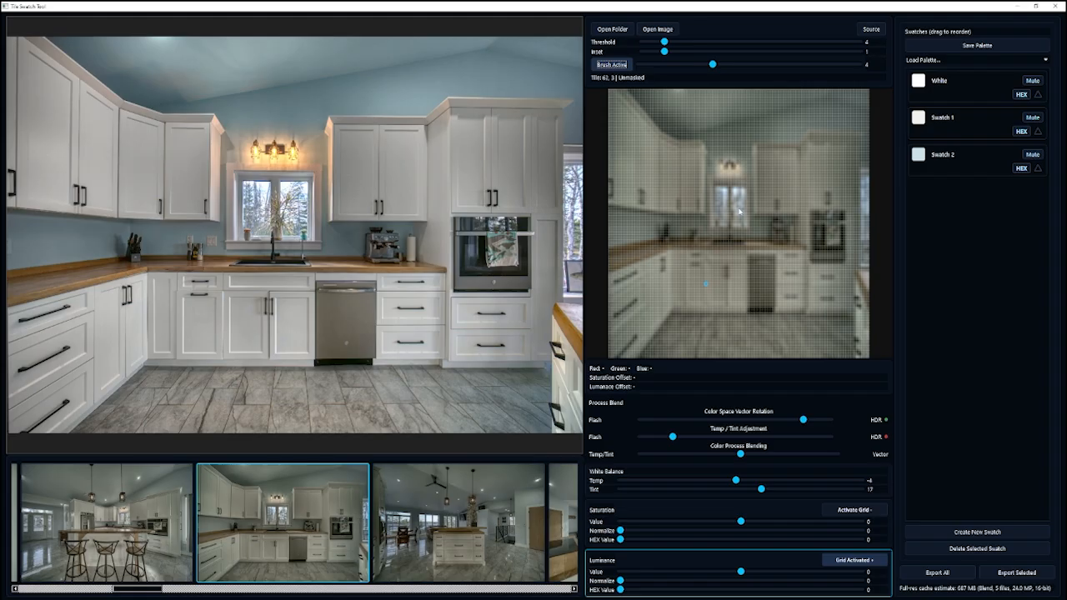
pyautogui.moveTo(718, 195)
pyautogui.mouseDown()
pyautogui.moveTo(720, 207)
pyautogui.moveTo(739, 206)
pyautogui.mouseUp()
pyautogui.moveTo(710, 172); pyautogui.dragTo(711, 223)
pyautogui.moveTo(759, 181); pyautogui.dragTo(754, 232)
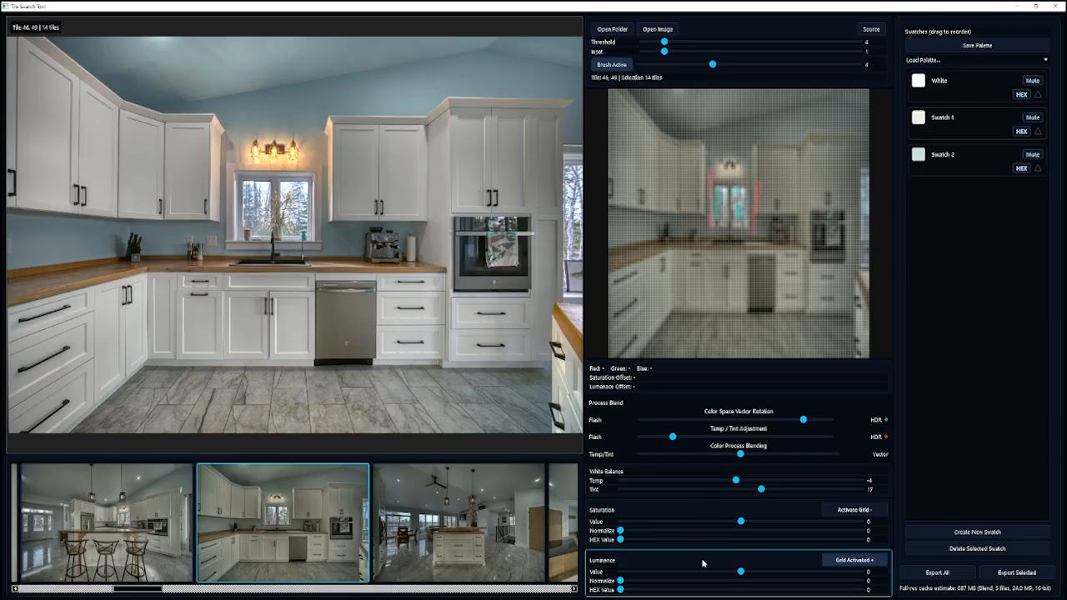
pyautogui.moveTo(741, 572)
pyautogui.mouseDown()
pyautogui.moveTo(732, 574)
pyautogui.moveTo(741, 571)
pyautogui.mouseUp()
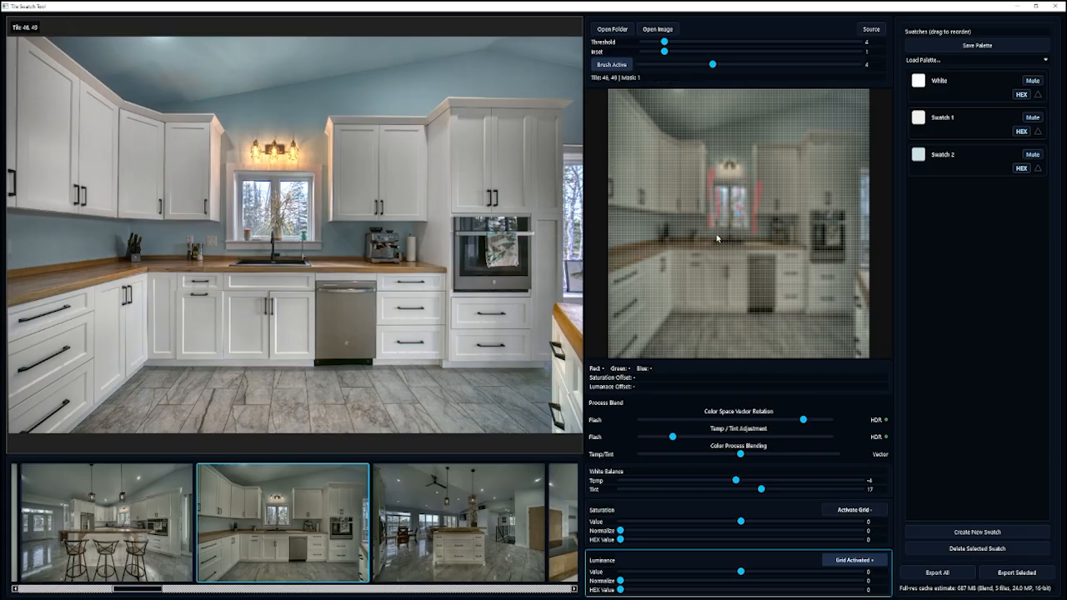
pyautogui.moveTo(716, 237); pyautogui.dragTo(744, 238)
pyautogui.click(993, 250)
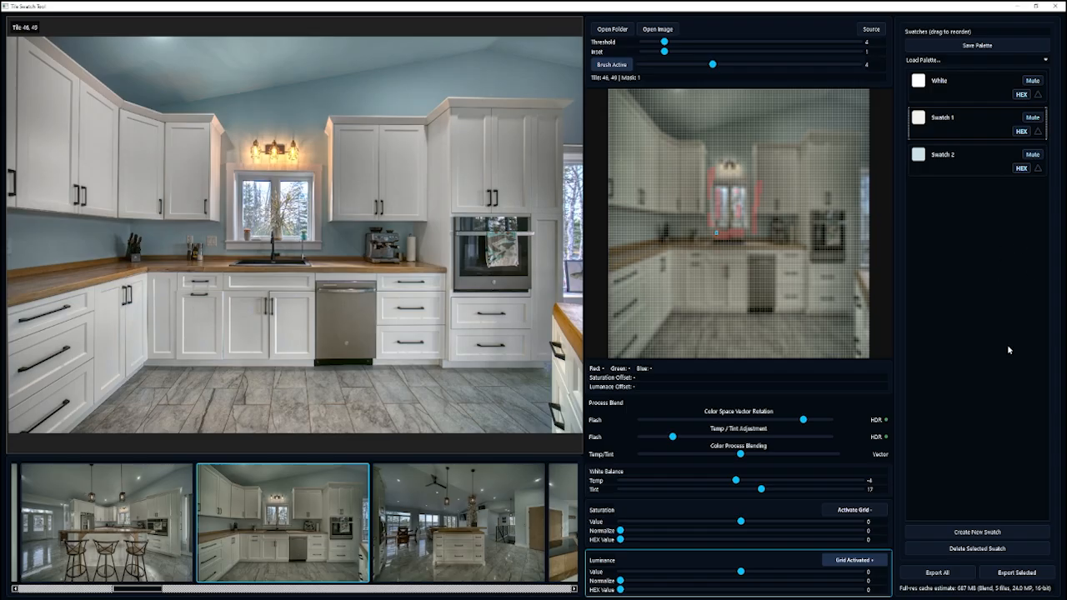
# Open the photo of the kitchen island and set its overall luminance value to 11
pyautogui.click(463, 525)
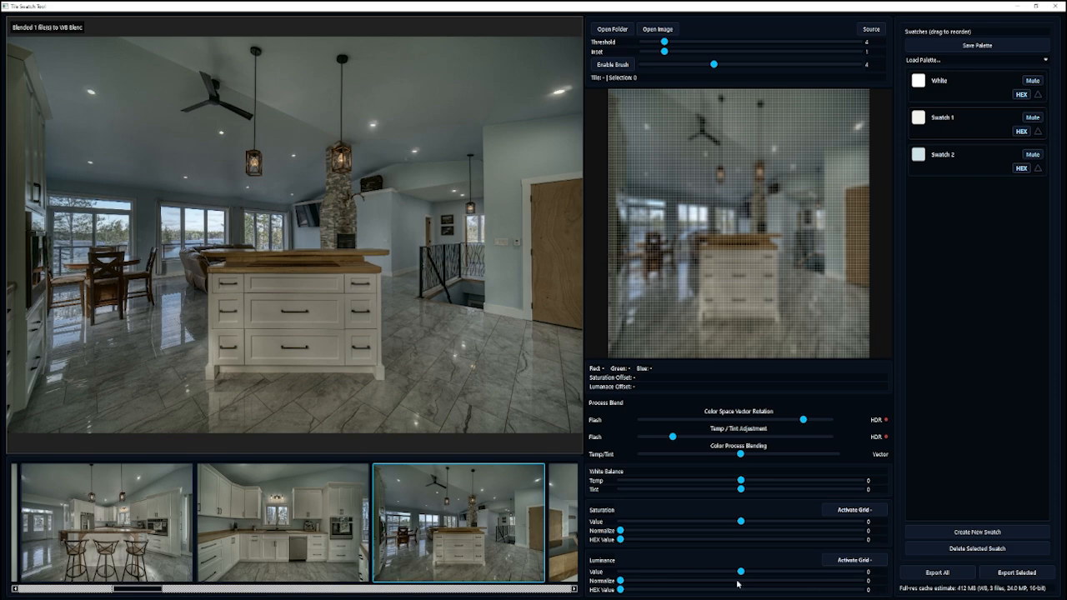
pyautogui.moveTo(741, 572); pyautogui.dragTo(766, 570)
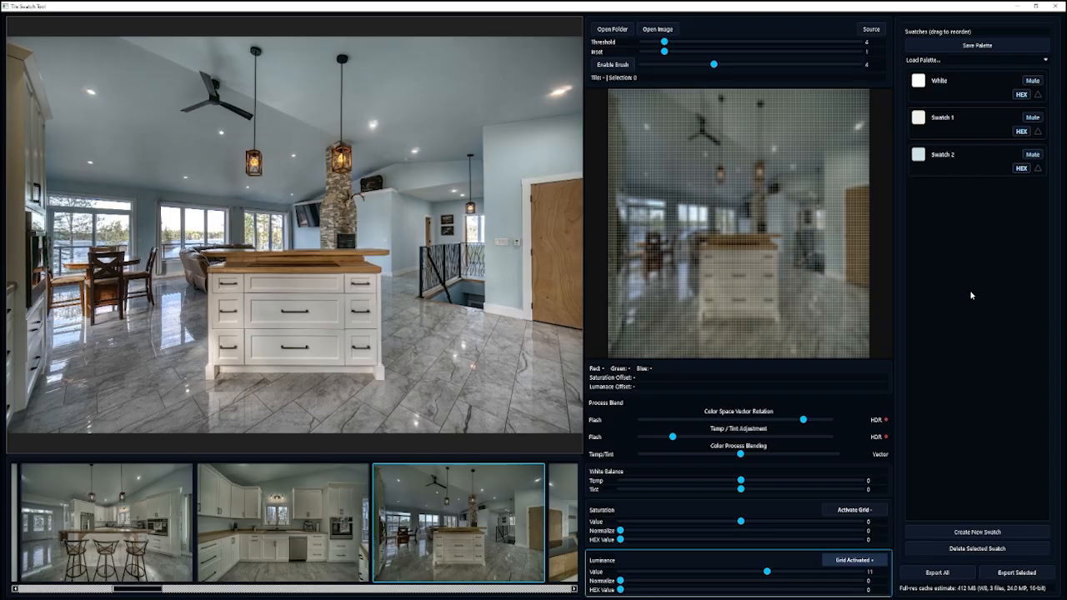
# Mask the ceiling in the luminance grid, covering both main sections, the patch by the fan and the lower strip above the windows
pyautogui.click(805, 158)
pyautogui.click(739, 160)
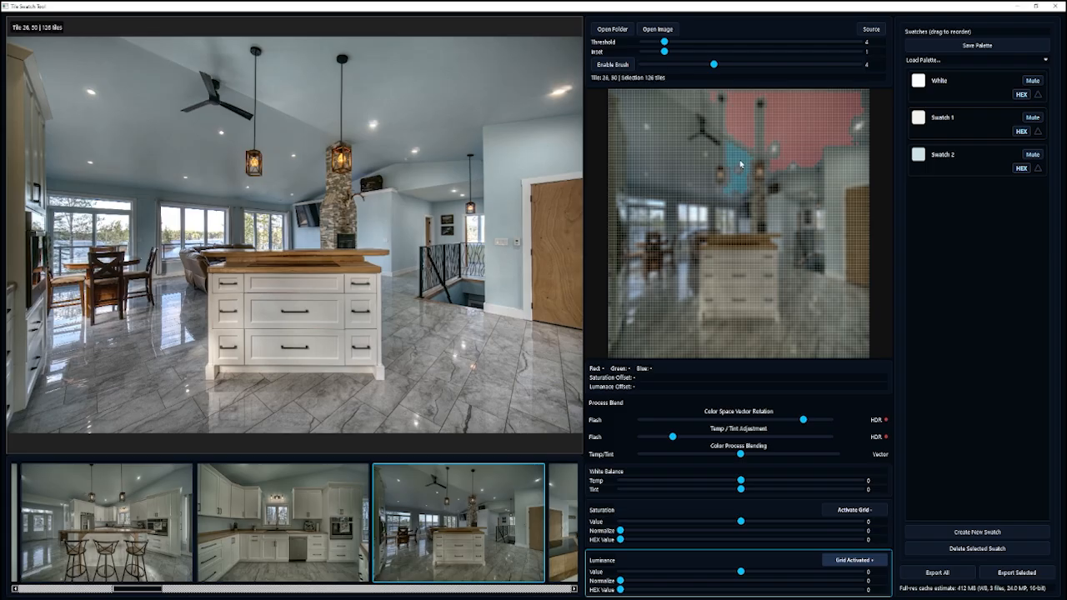
pyautogui.click(679, 160)
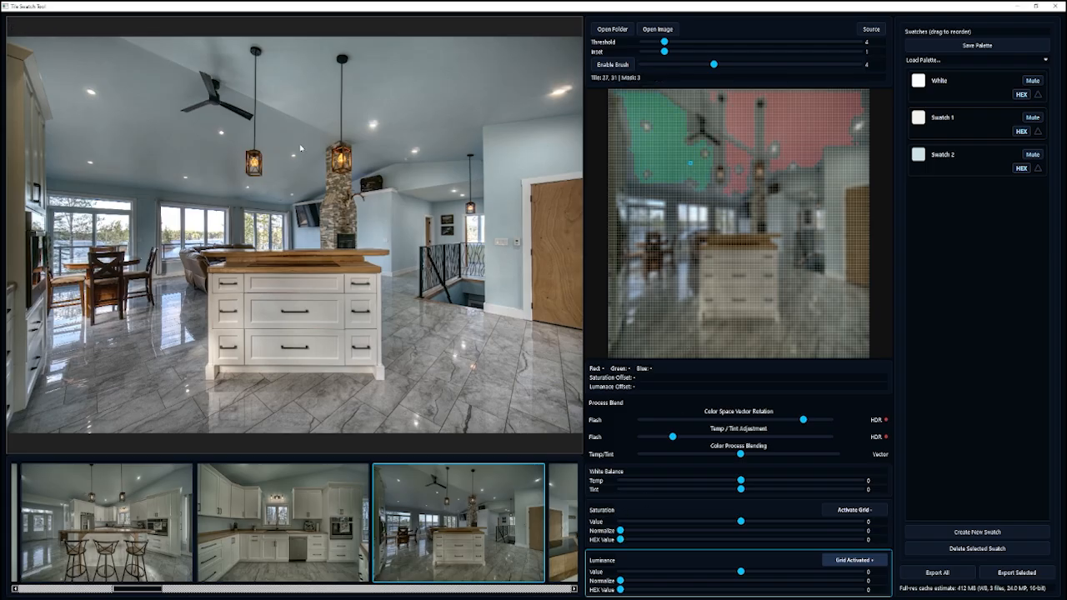
pyautogui.click(684, 100)
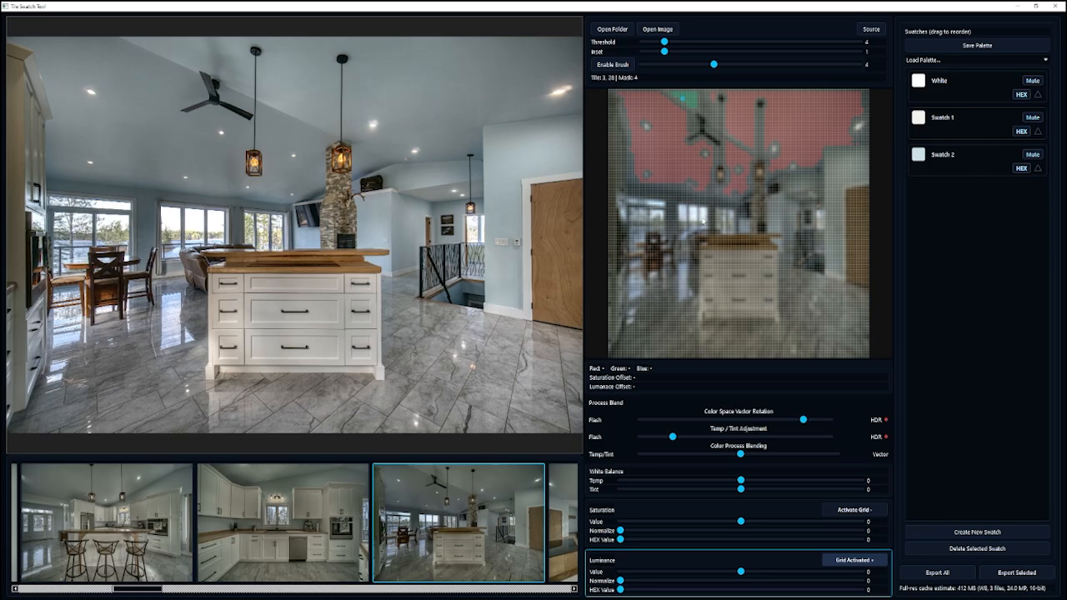
pyautogui.click(684, 194)
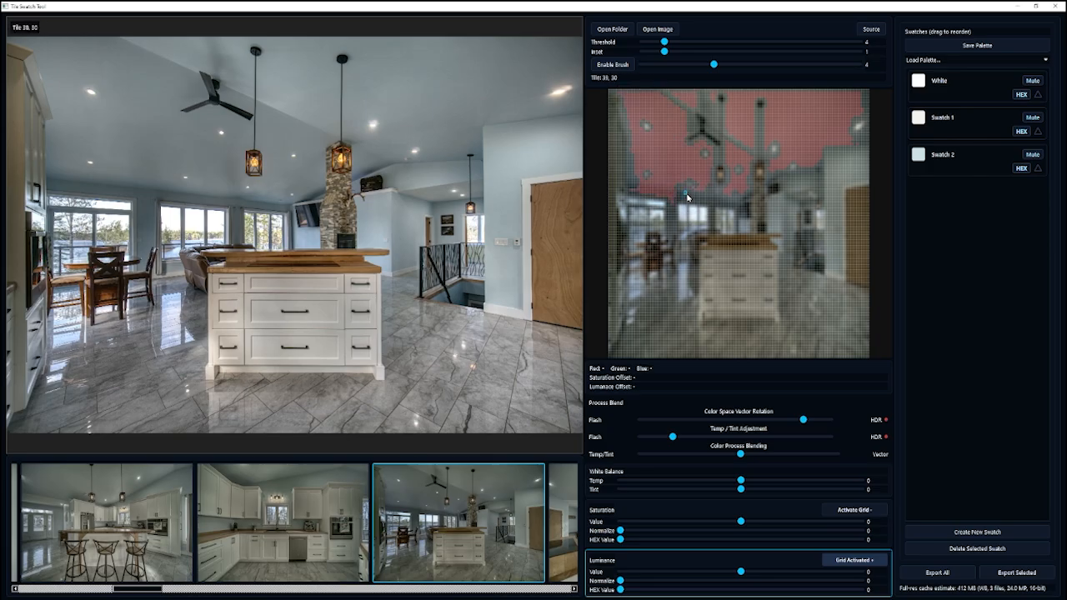
pyautogui.moveTo(687, 197)
pyautogui.mouseDown()
pyautogui.moveTo(731, 200)
pyautogui.moveTo(696, 193)
pyautogui.mouseUp()
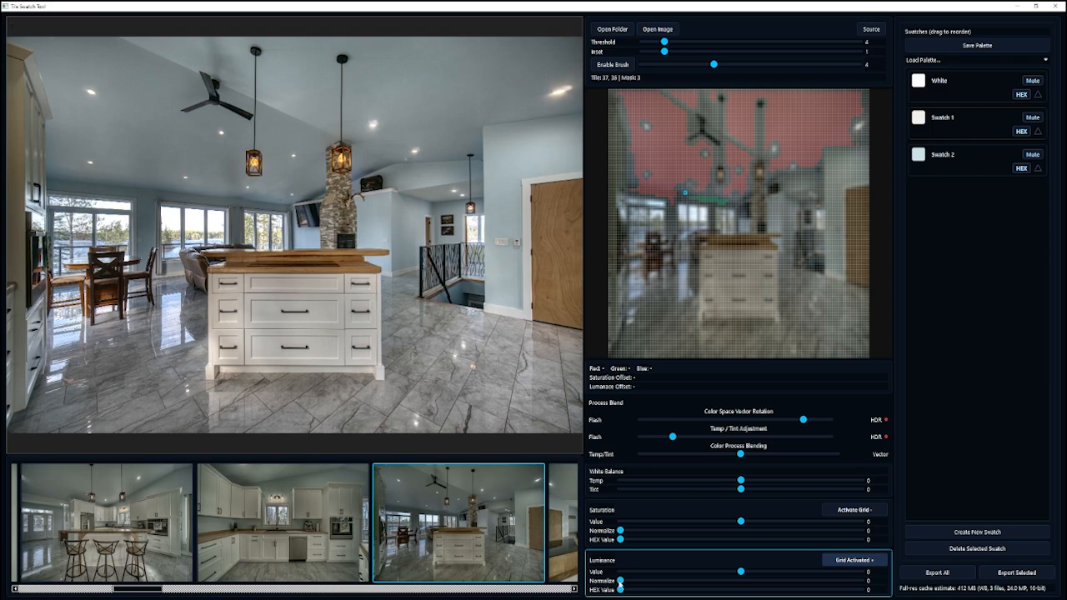
# Select the ceiling masks together and try normalizing their luminance against a reference tile
pyautogui.moveTo(620, 582); pyautogui.dragTo(562, 581)
pyautogui.click(671, 149)
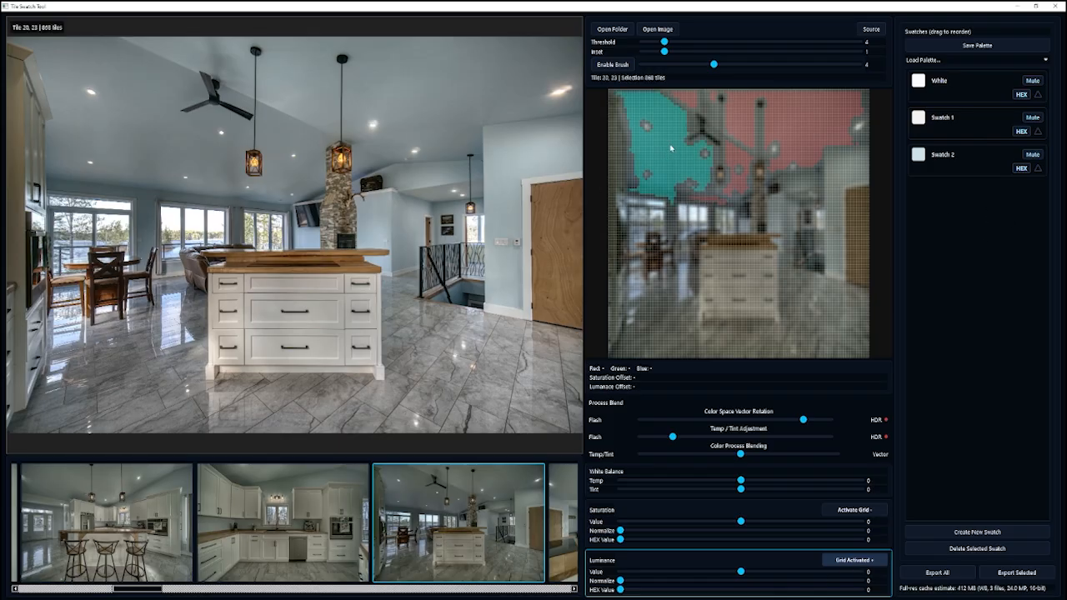
pyautogui.click(794, 137)
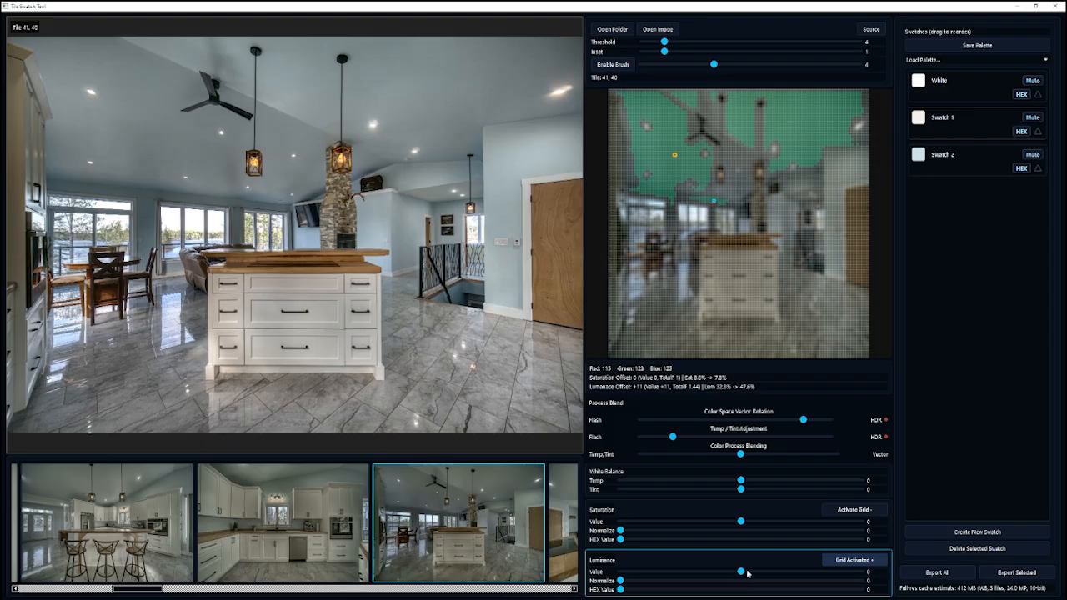
pyautogui.moveTo(620, 580)
pyautogui.mouseDown()
pyautogui.moveTo(692, 581)
pyautogui.moveTo(591, 583)
pyautogui.moveTo(743, 570)
pyautogui.moveTo(600, 575)
pyautogui.mouseUp()
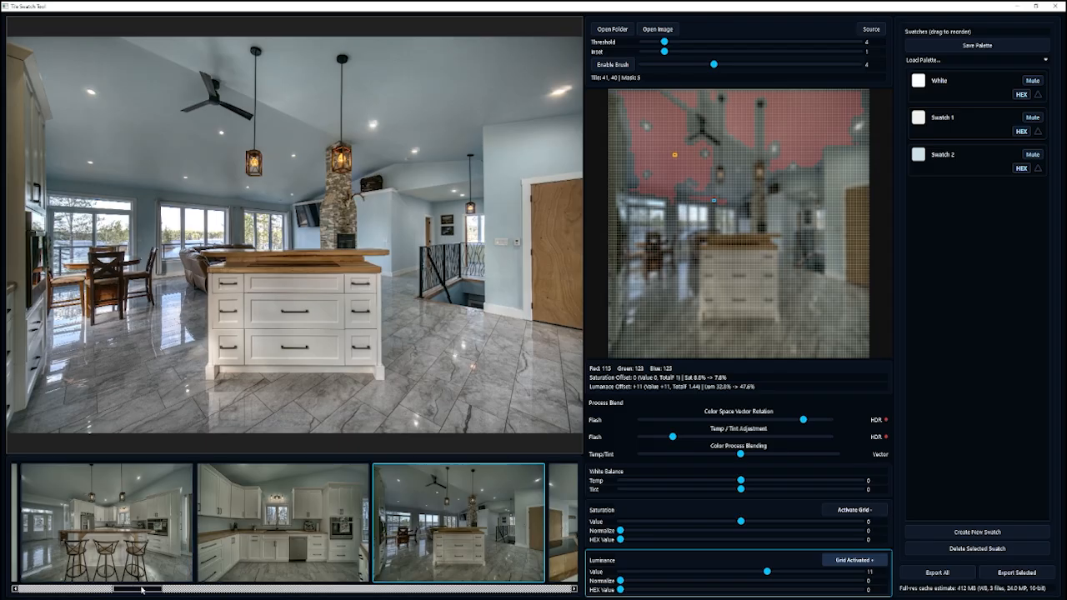
# Open the bedroom photo with the patterned bedspread and the wall-mounted TV beside the window
pyautogui.moveTo(144, 588); pyautogui.dragTo(366, 594)
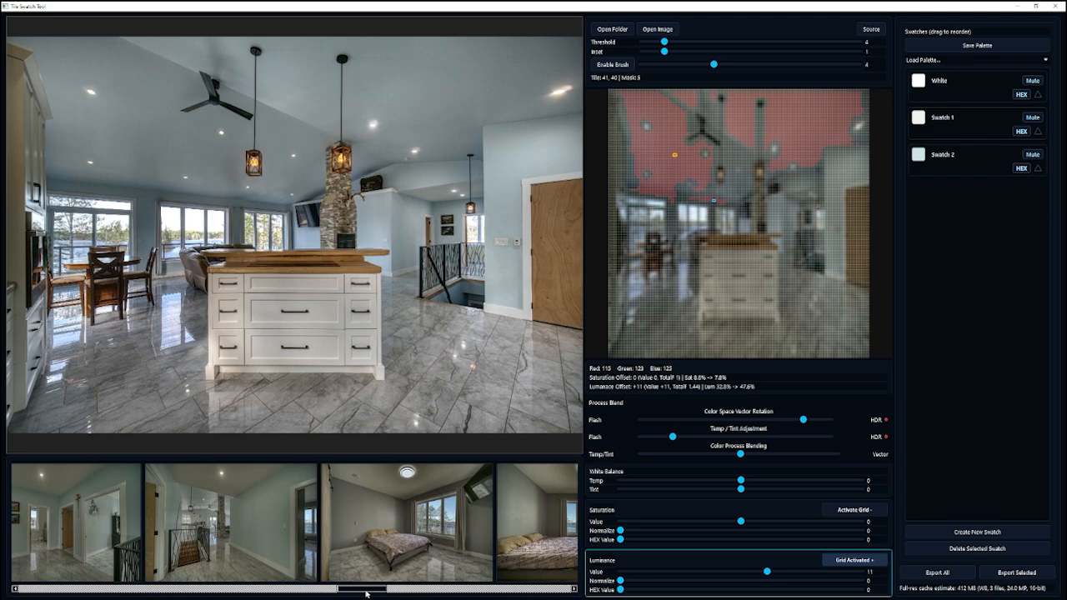
pyautogui.moveTo(366, 593); pyautogui.dragTo(391, 590)
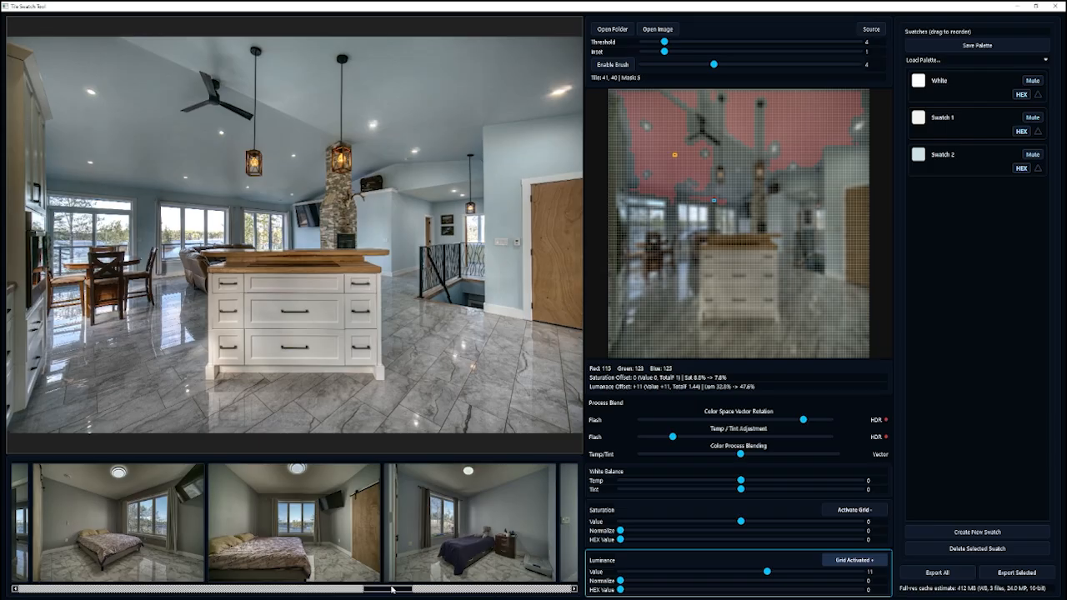
pyautogui.moveTo(392, 590); pyautogui.dragTo(383, 594)
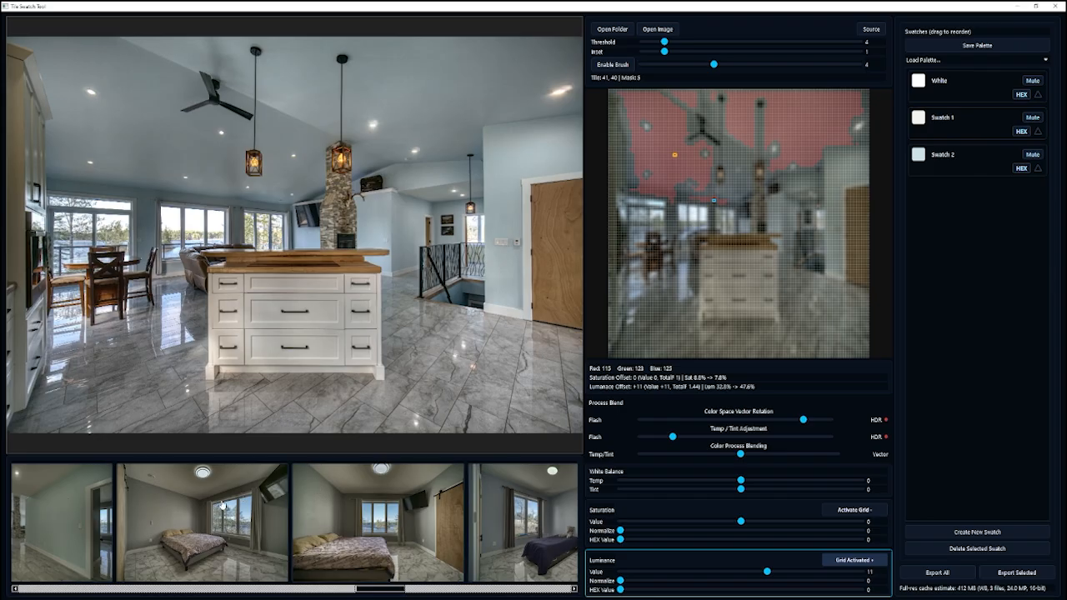
pyautogui.click(223, 504)
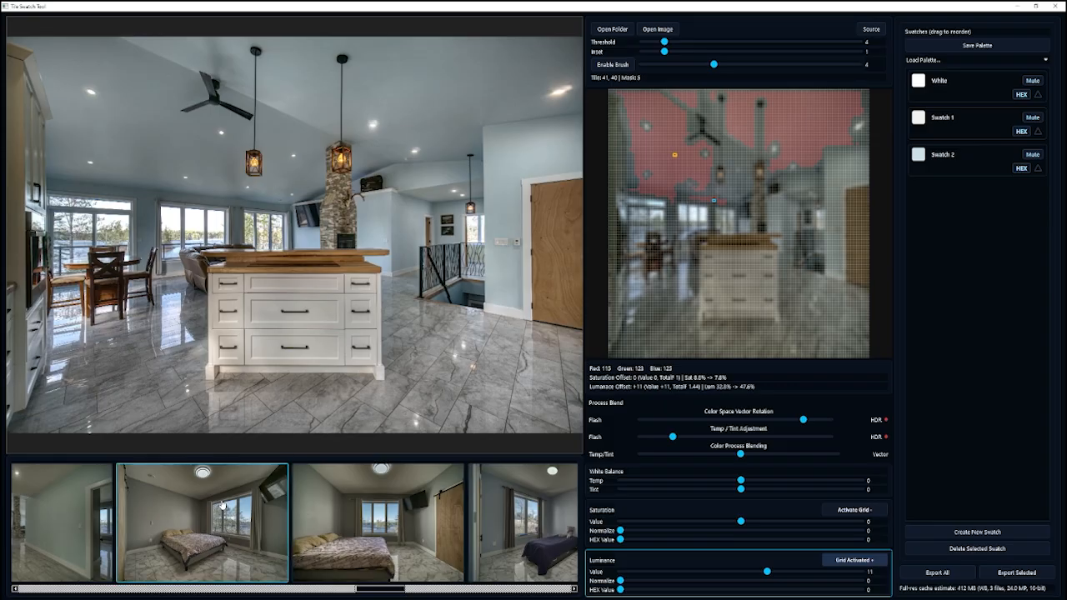